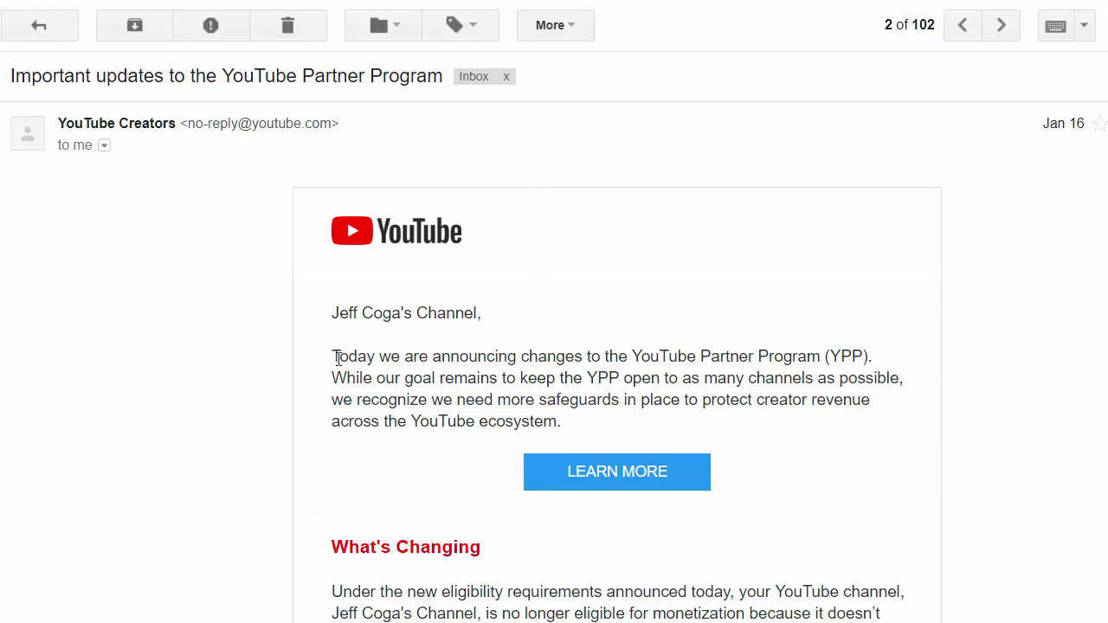
# - Highlight the first paragraph under "What's Changing" in the YouTube Partner Program email, covering the new eligibility requirements
pyautogui.scroll(-1, 331, 368)
pyautogui.scroll(-3, 331, 368)
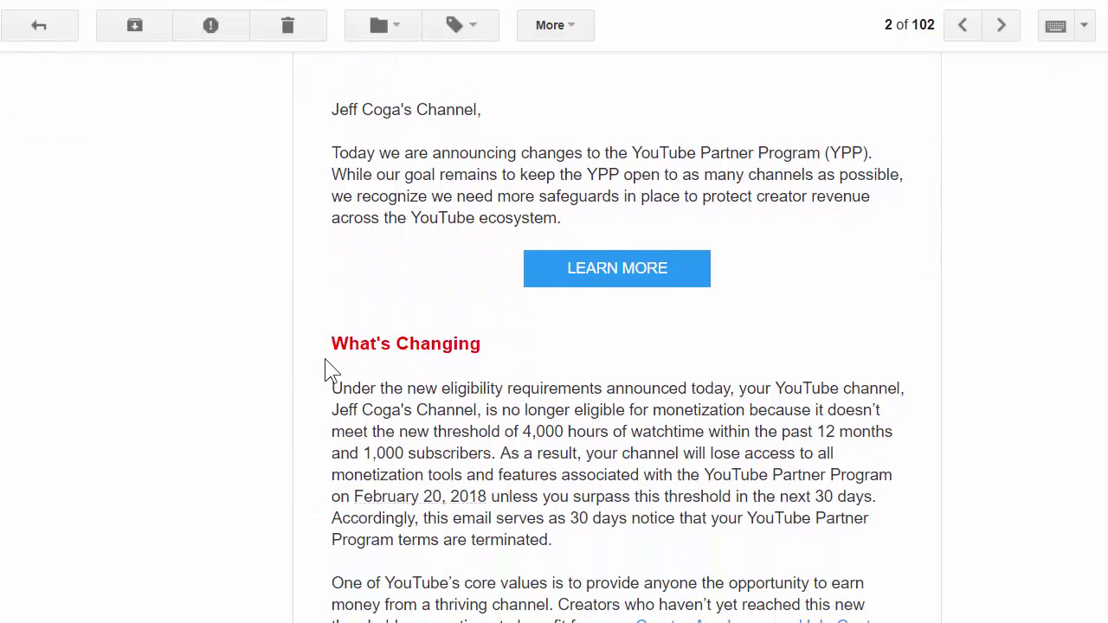
pyautogui.moveTo(334, 332); pyautogui.dragTo(867, 447)
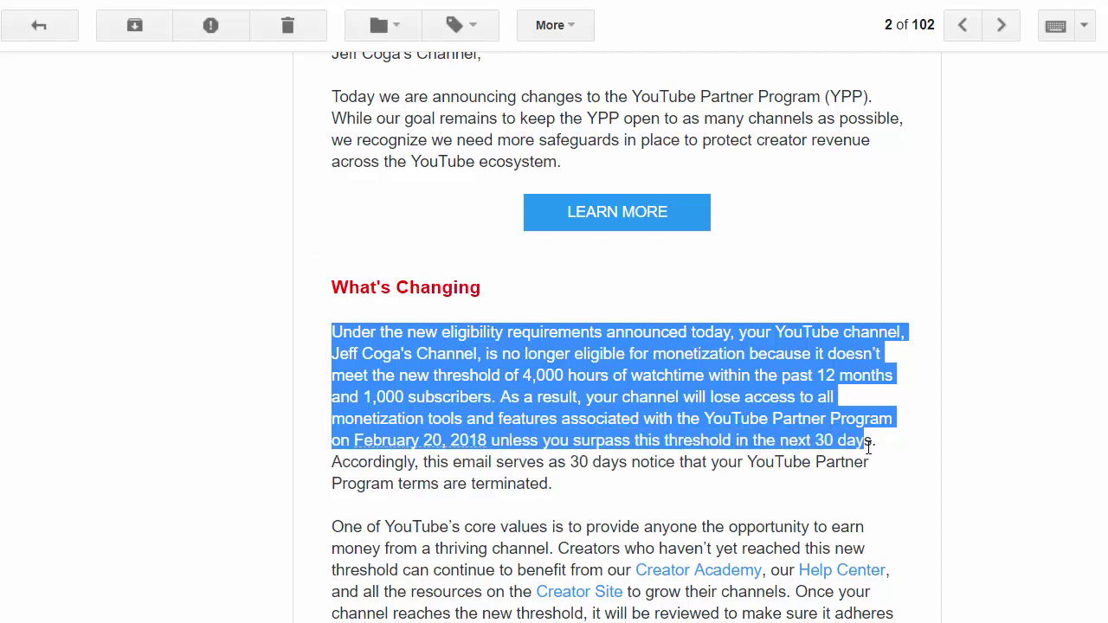
pyautogui.moveTo(868, 448); pyautogui.dragTo(864, 499)
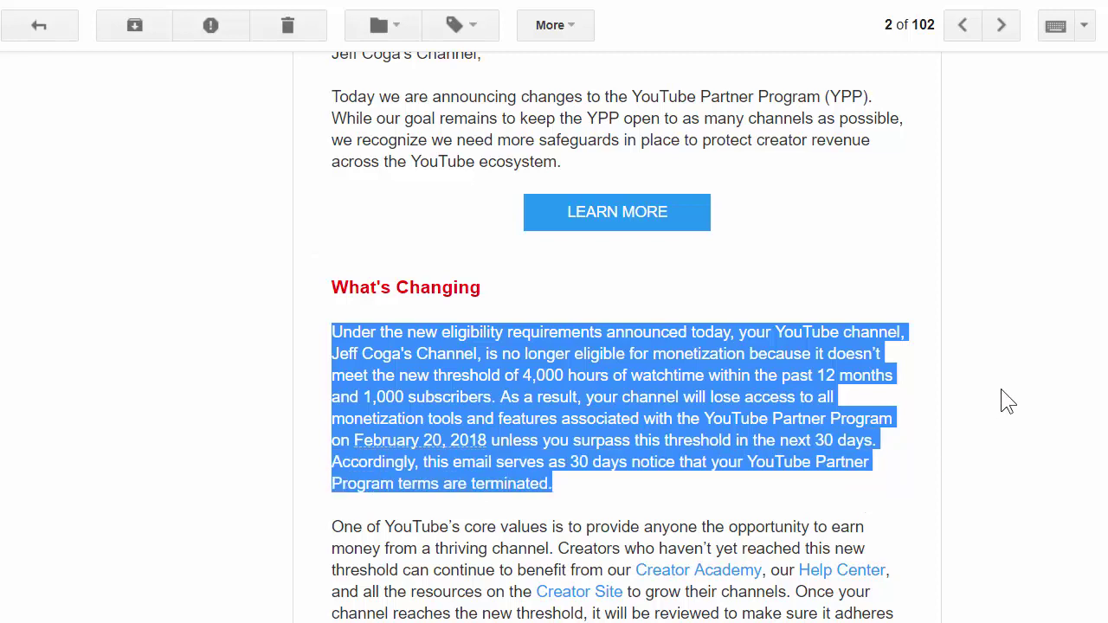
# - Switch to the YouTube Analytics Revenue report and review last month's estimated revenue per video and for the whole channel
pyautogui.scroll(-1, 1007, 400)
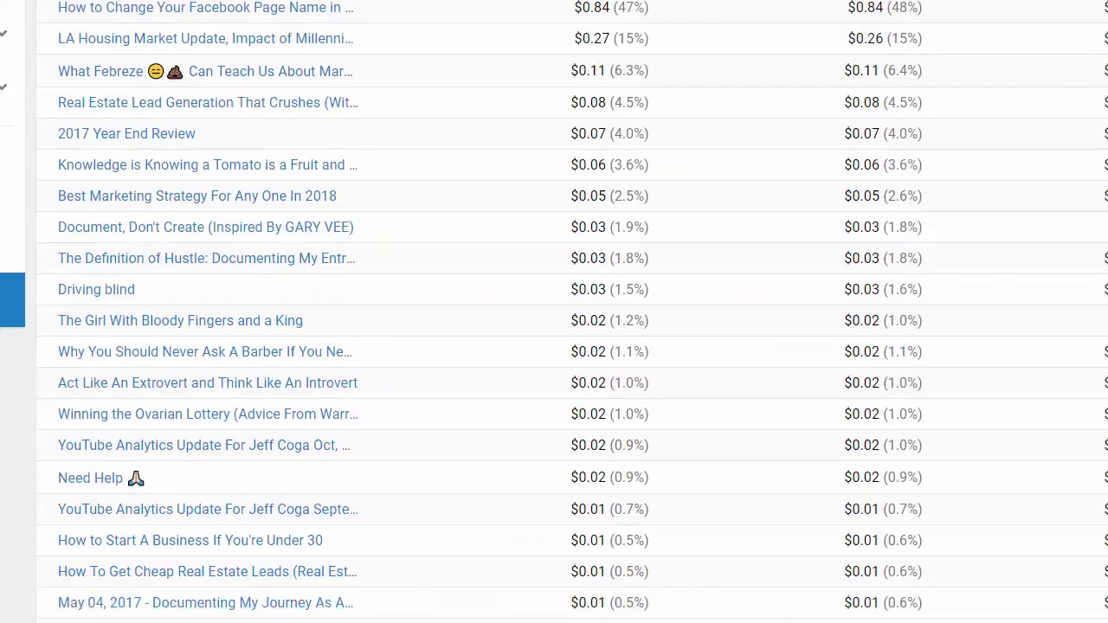
pyautogui.scroll(10, 153, 42)
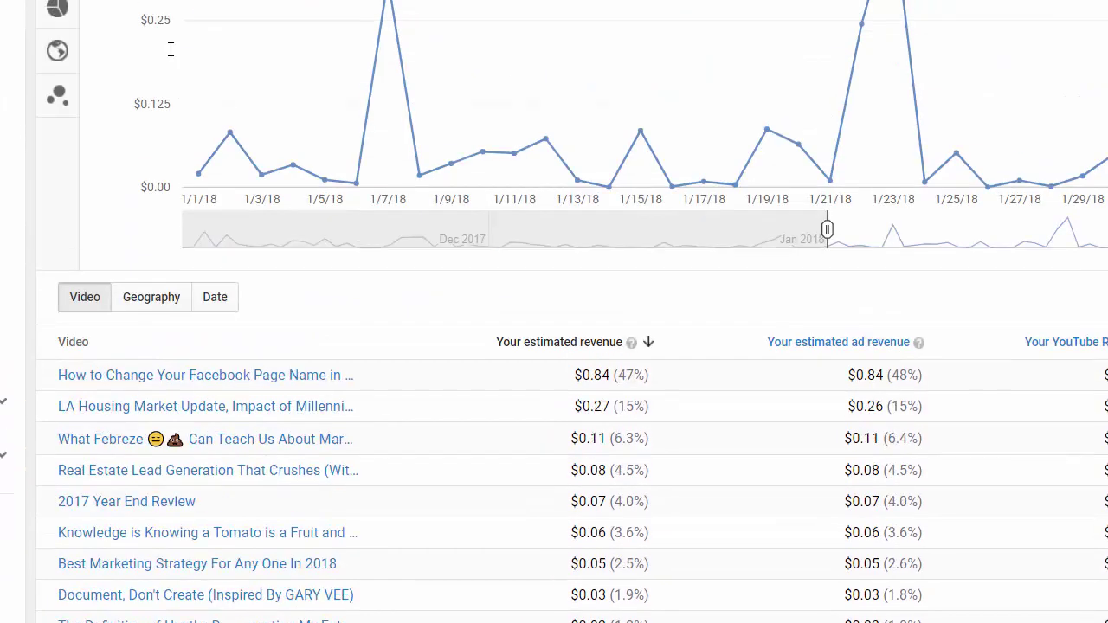
pyautogui.scroll(3, 173, 54)
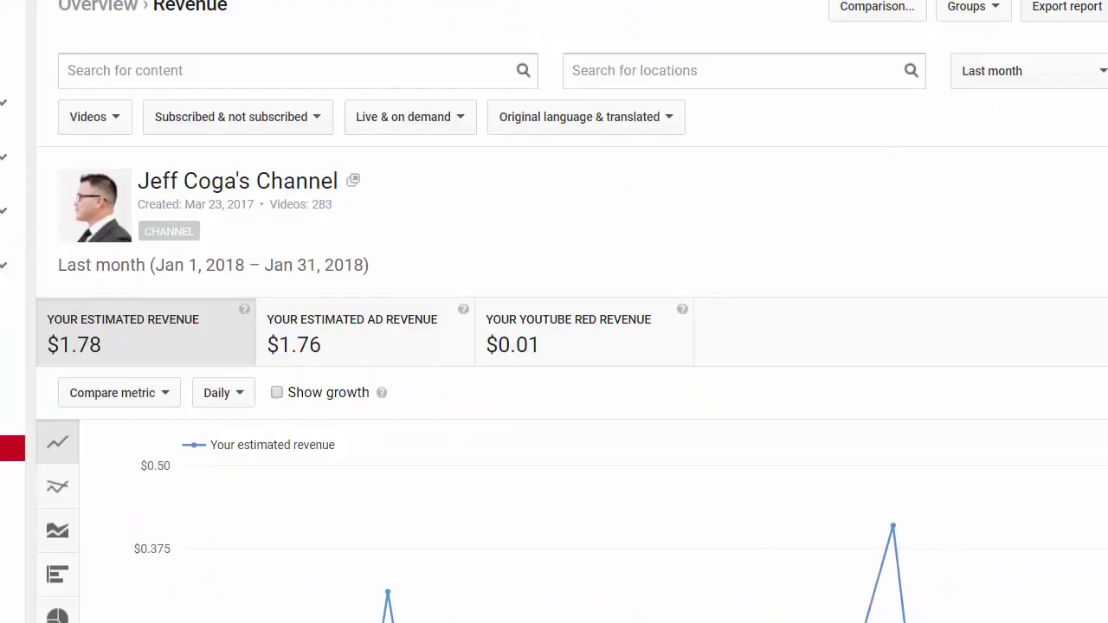
# - Return to the Analytics Overview and set its date range to Lifetime
pyautogui.hotkey('alt', 'Left')
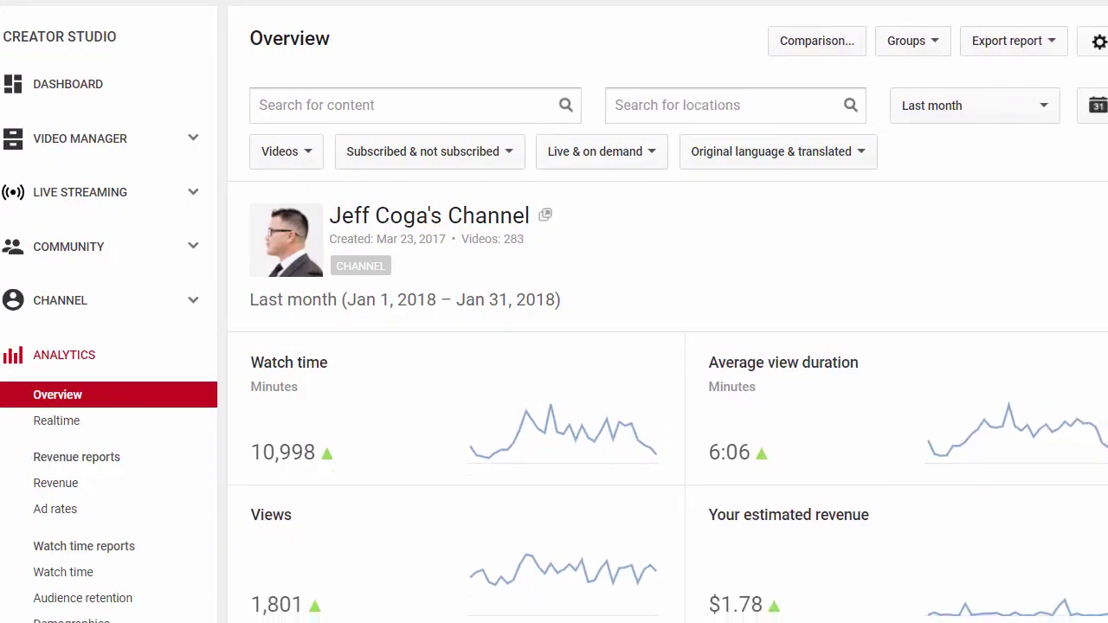
pyautogui.click(1003, 111)
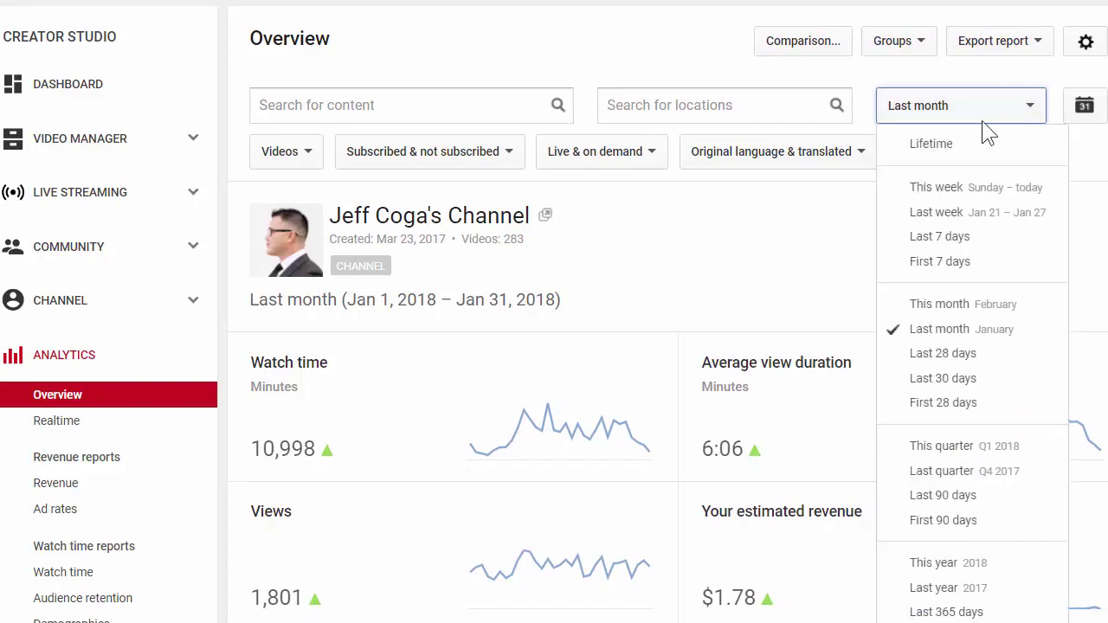
pyautogui.click(934, 141)
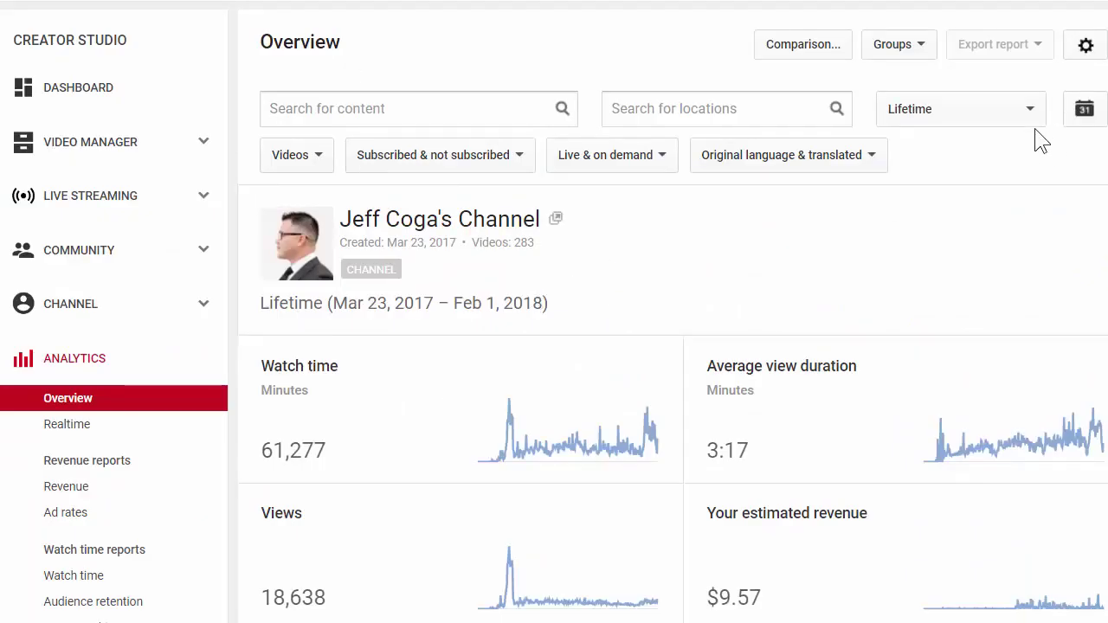
# - Examine the channel's lifetime watch time, views, engagement figures and Top 10 Videos in the Overview
pyautogui.scroll(-3, 468, 346)
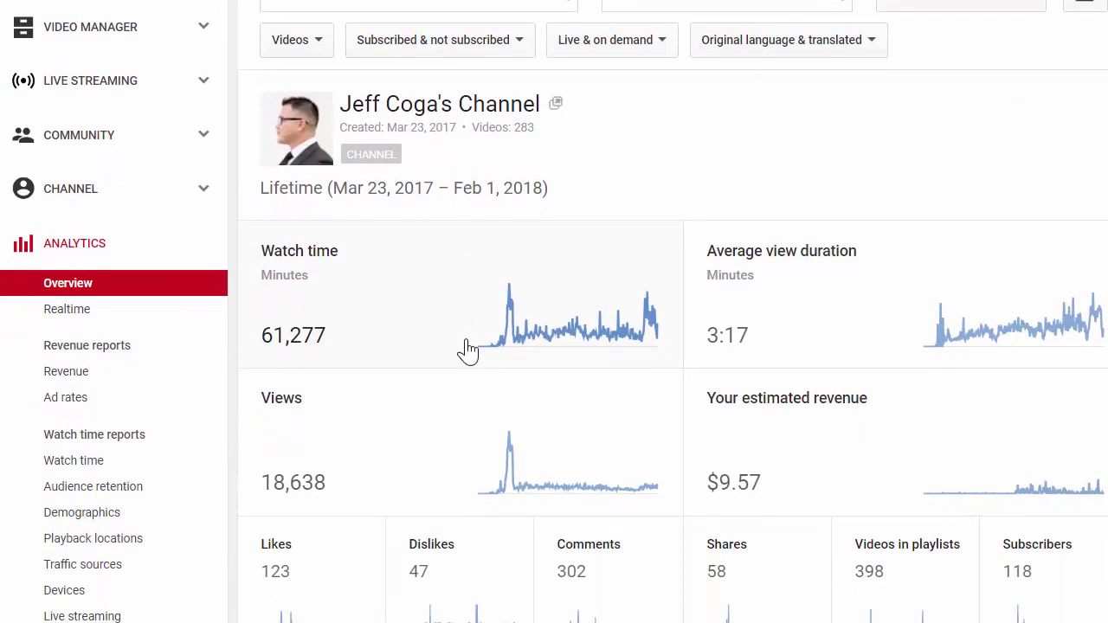
pyautogui.scroll(-1, 467, 349)
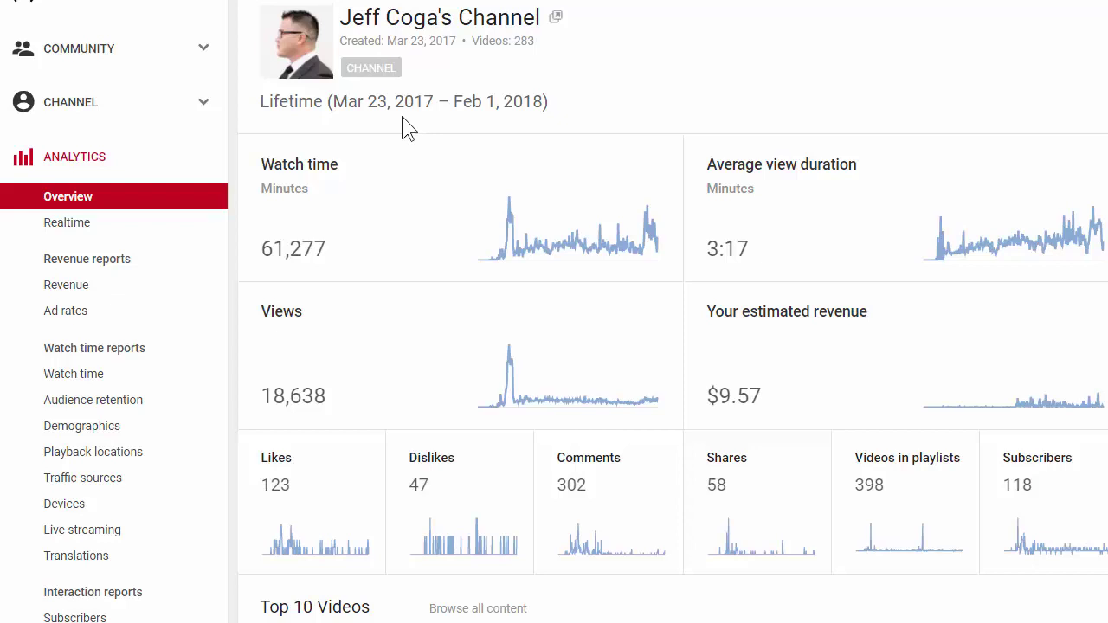
pyautogui.scroll(-2, 112, 461)
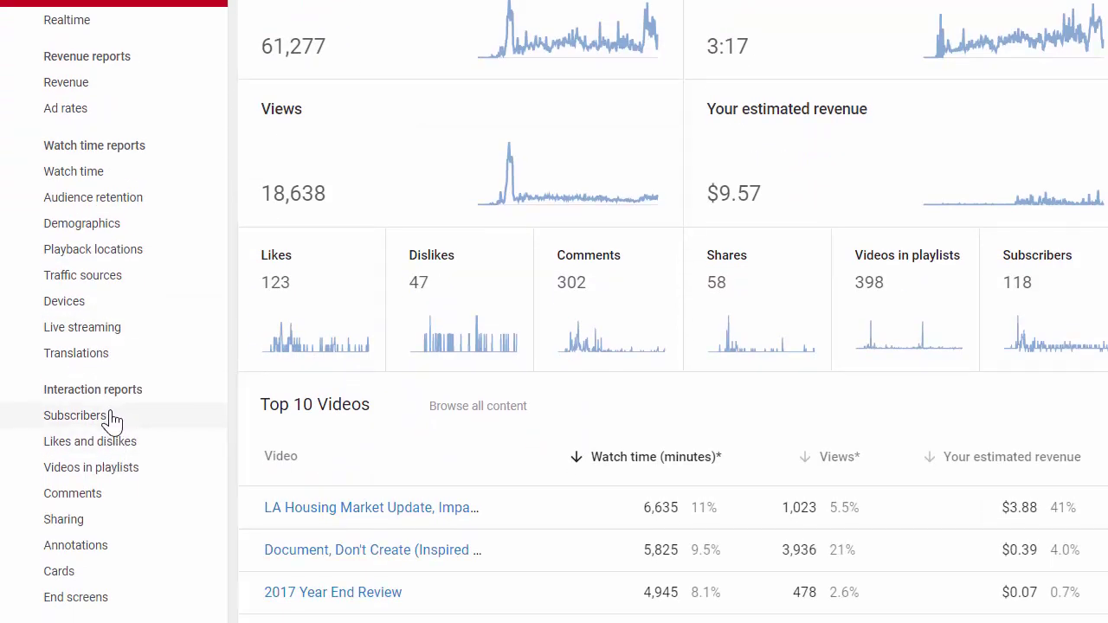
pyautogui.scroll(-3, 104, 411)
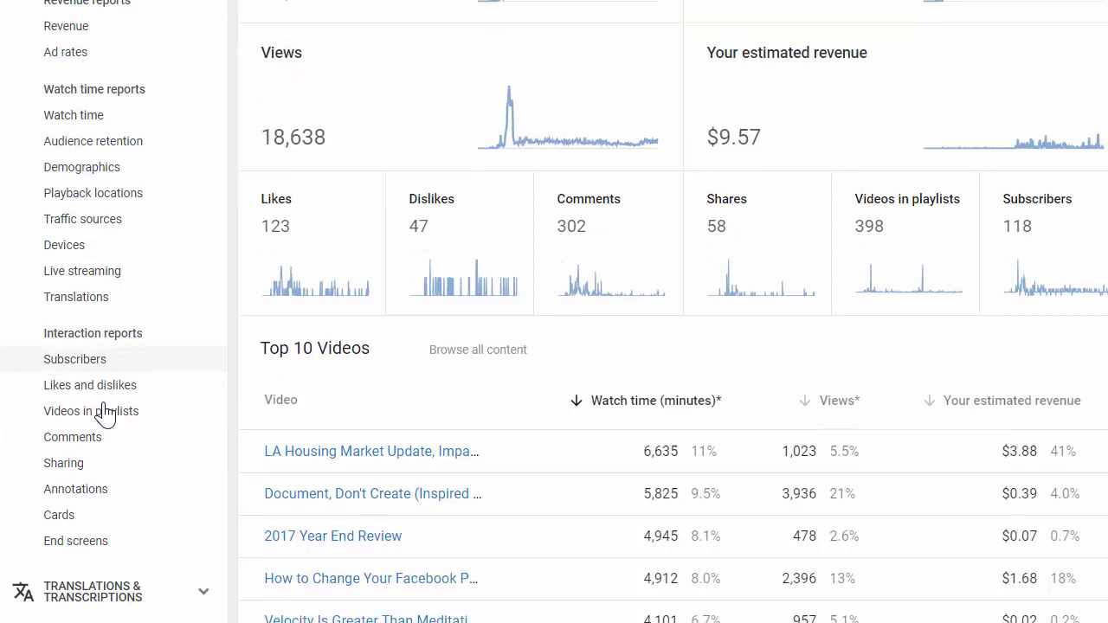
pyautogui.scroll(4, 106, 416)
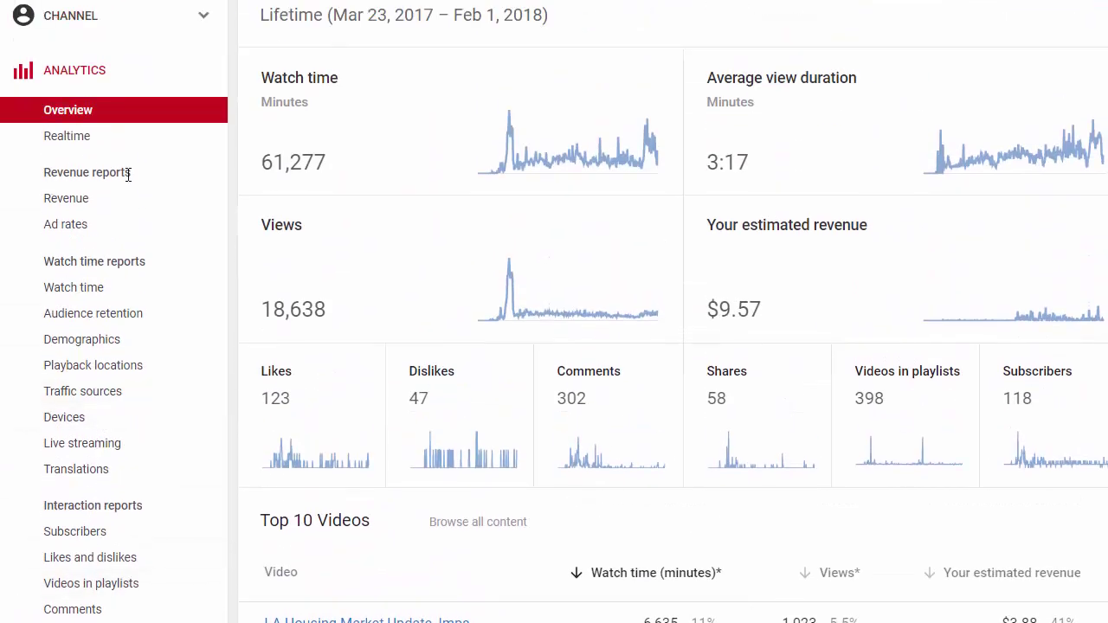
# - Open the Revenue report and examine the channel's lifetime estimated revenue, ad revenue, YouTube Red revenue and daily chart
pyautogui.click(60, 208)
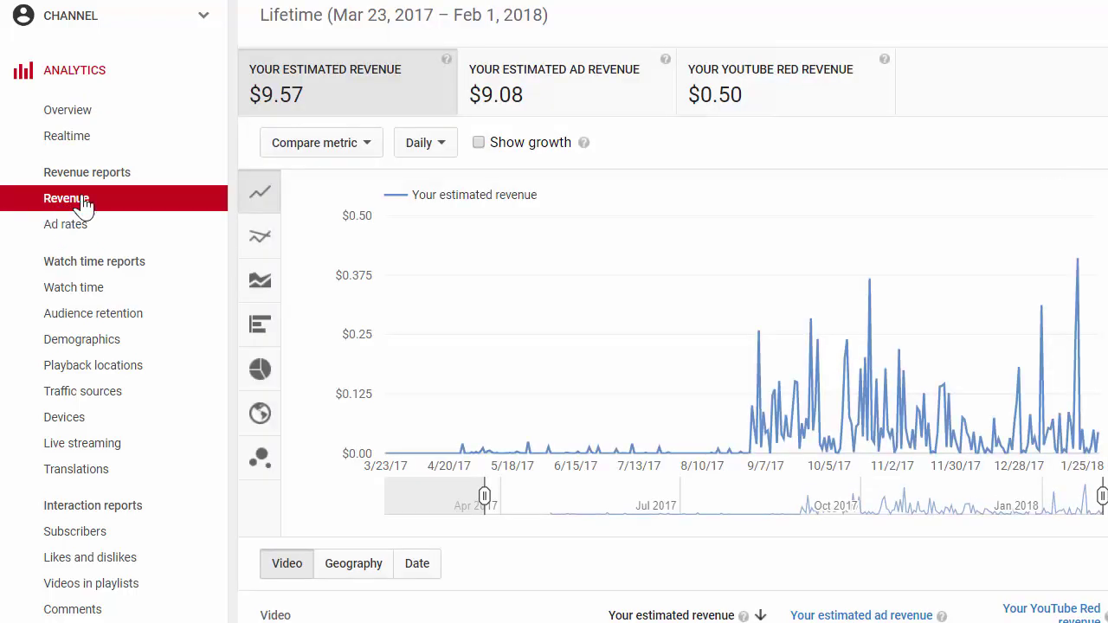
pyautogui.scroll(5, 276, 191)
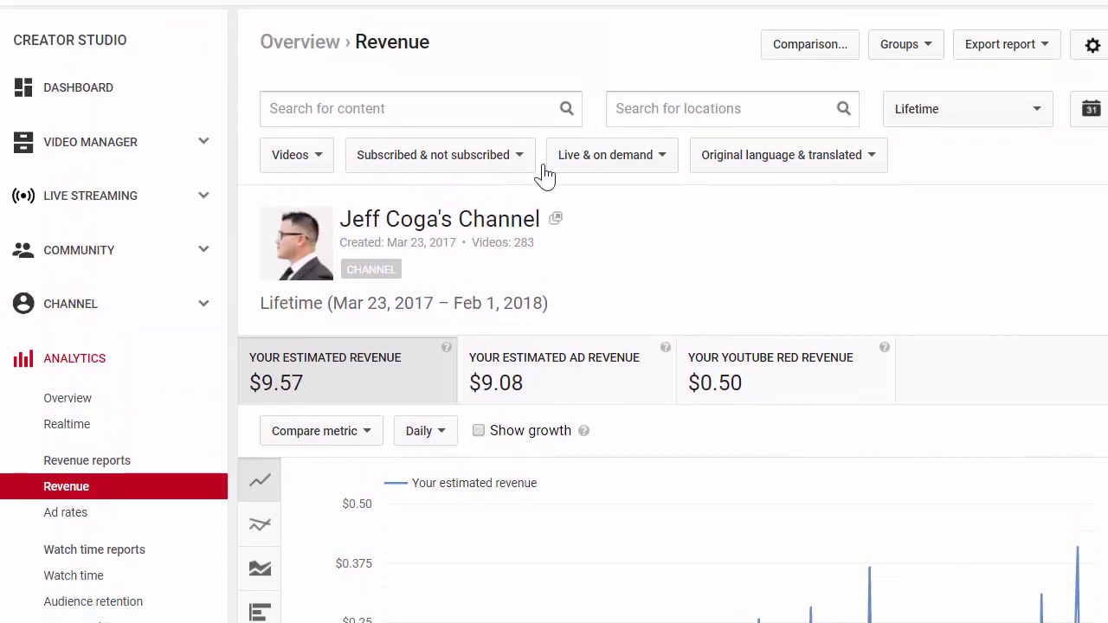
pyautogui.scroll(1, 709, 169)
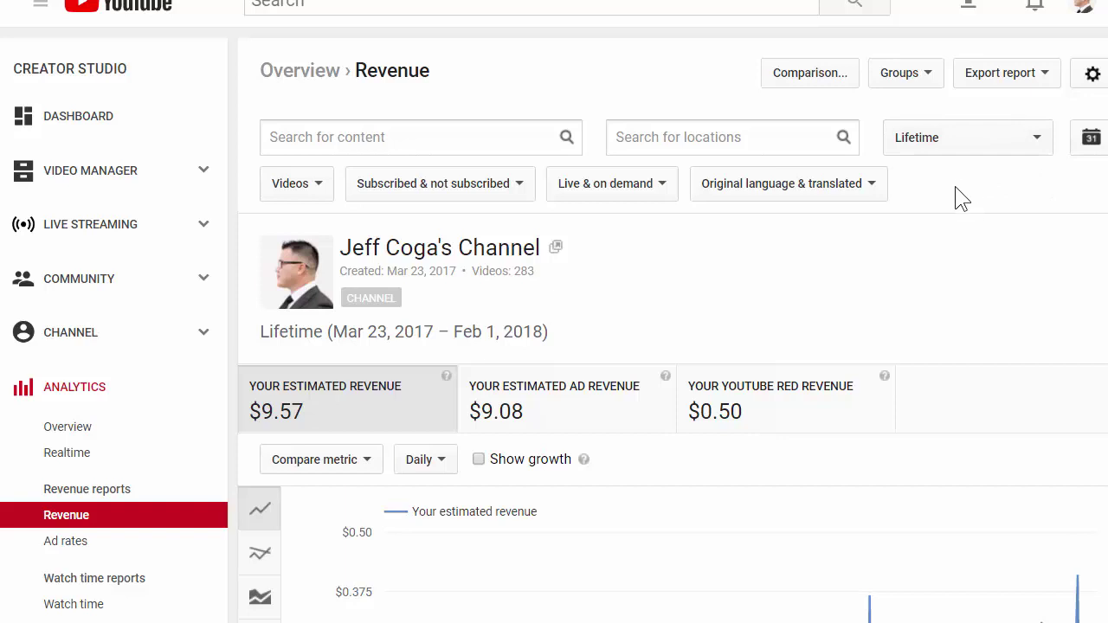
pyautogui.scroll(-1, 947, 213)
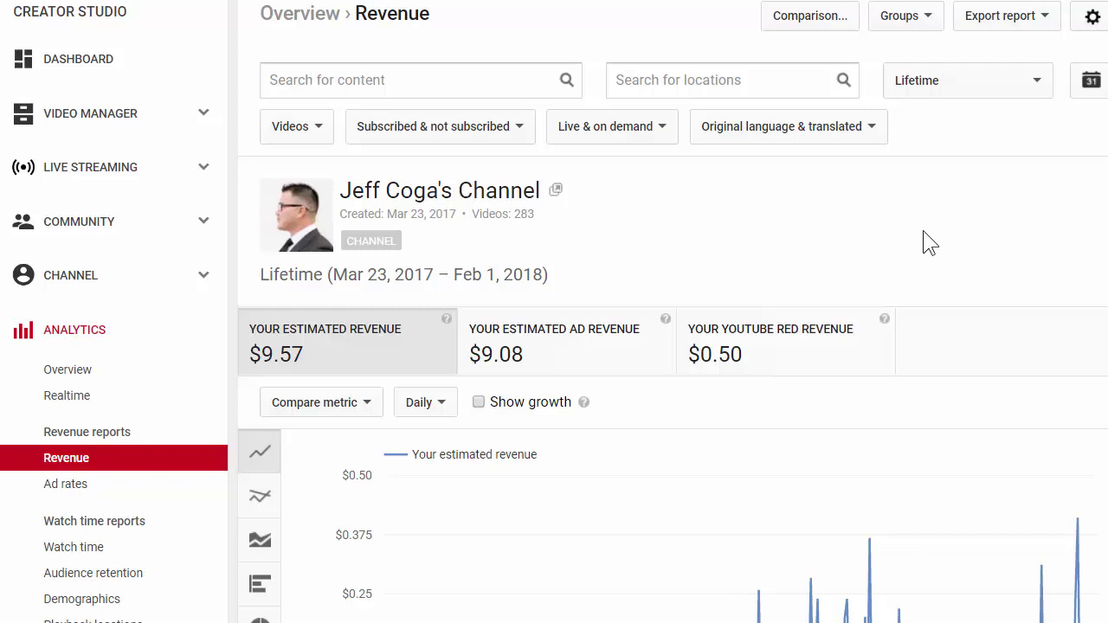
pyautogui.scroll(1, 926, 241)
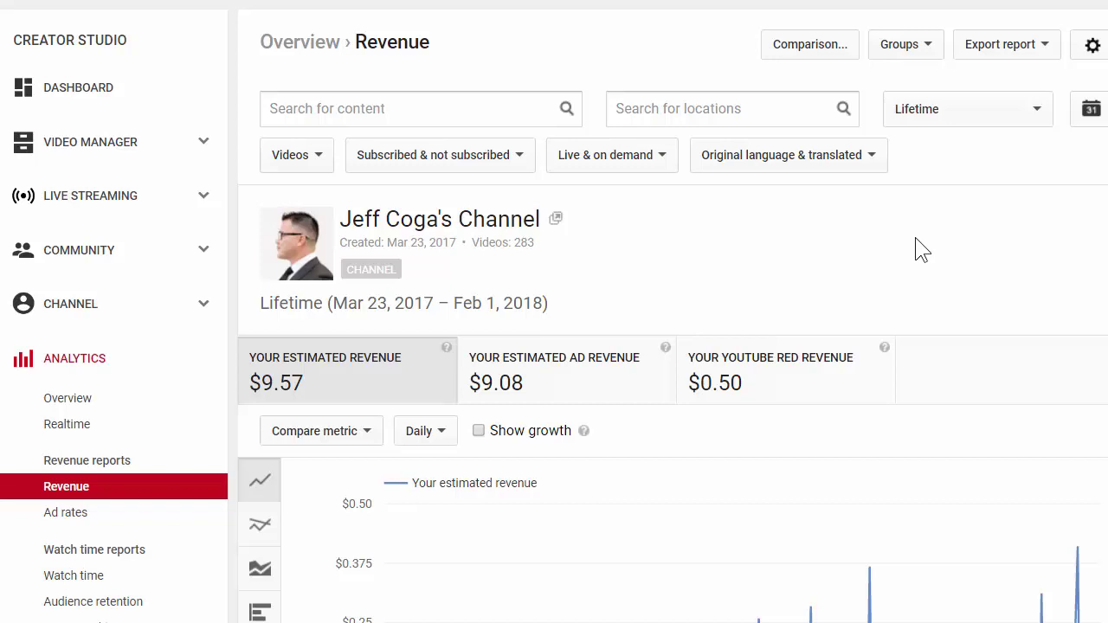
pyautogui.scroll(-3, 915, 248)
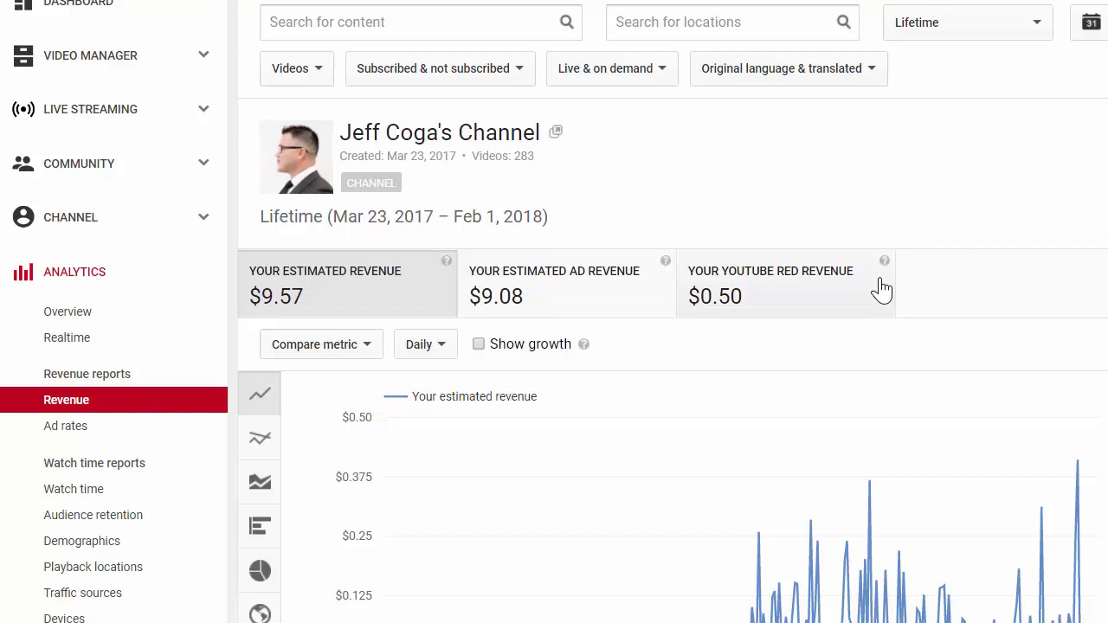
pyautogui.scroll(-2, 881, 289)
pyautogui.scroll(-2, 881, 290)
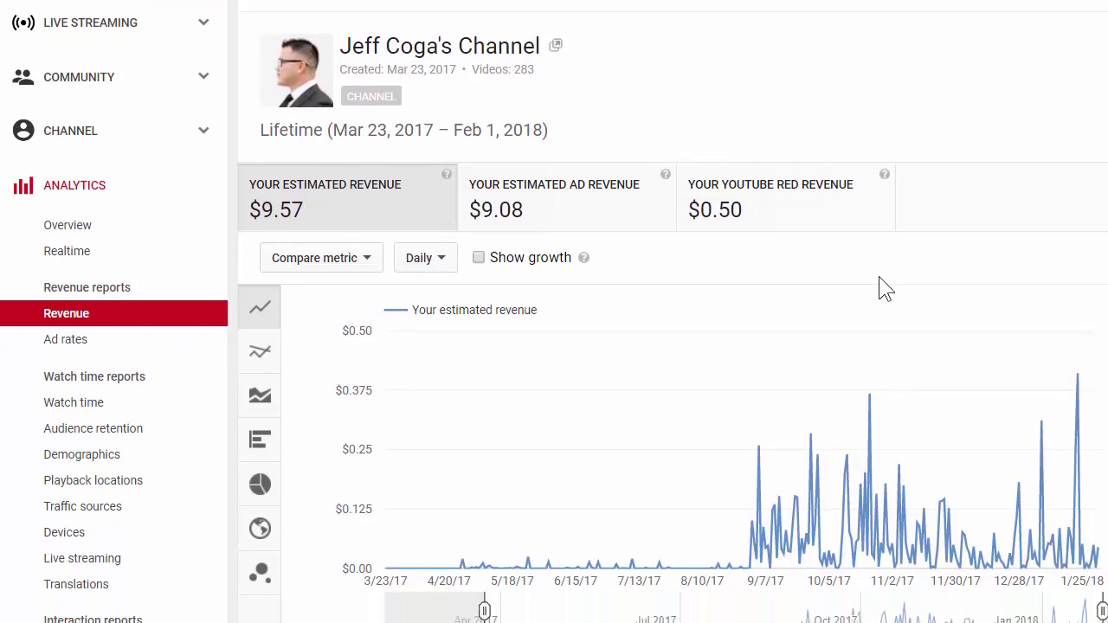
pyautogui.scroll(-1, 879, 289)
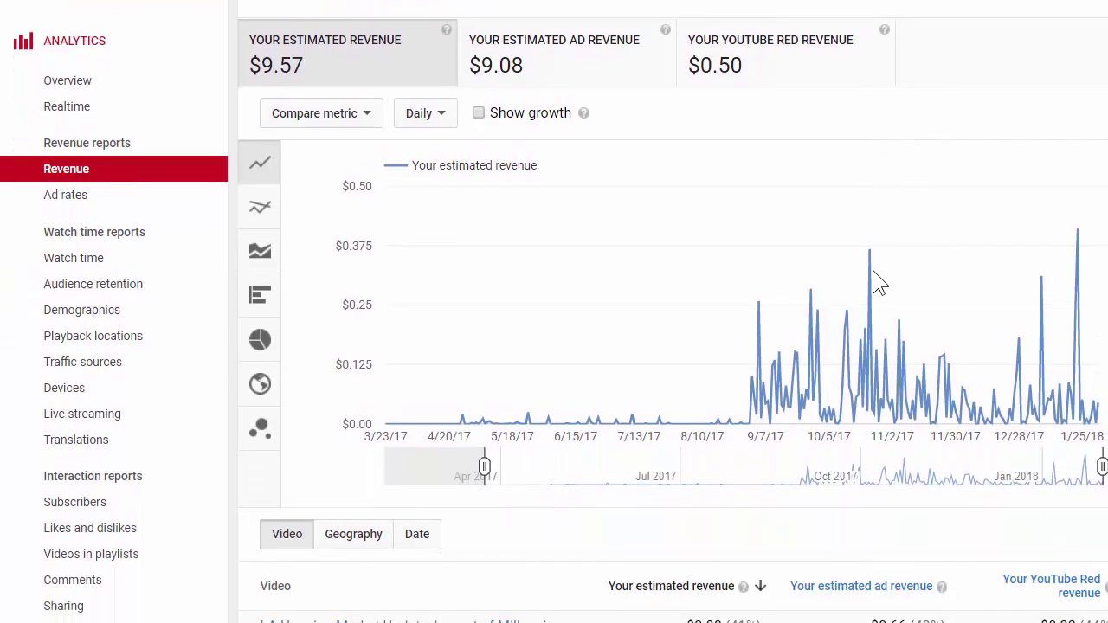
pyautogui.scroll(3, 878, 288)
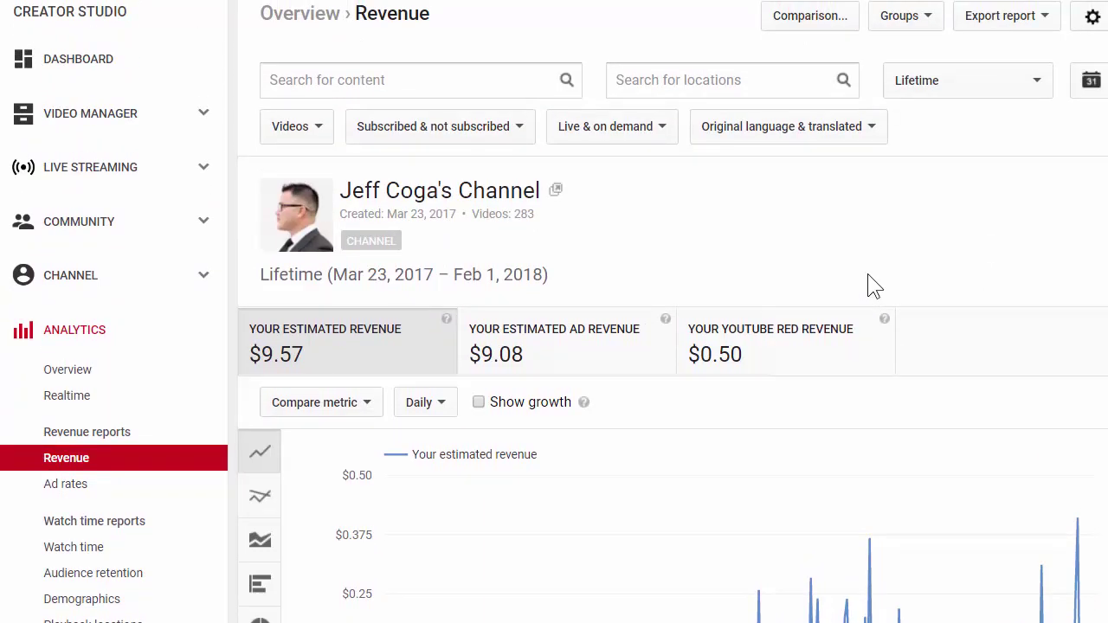
pyautogui.scroll(1, 874, 285)
pyautogui.scroll(2, 873, 286)
# - Switch to the YouTube KPI spreadsheet in Google Sheets and check the 01/2018 Subscribers and Total Views cells
pyautogui.click(440, 389)
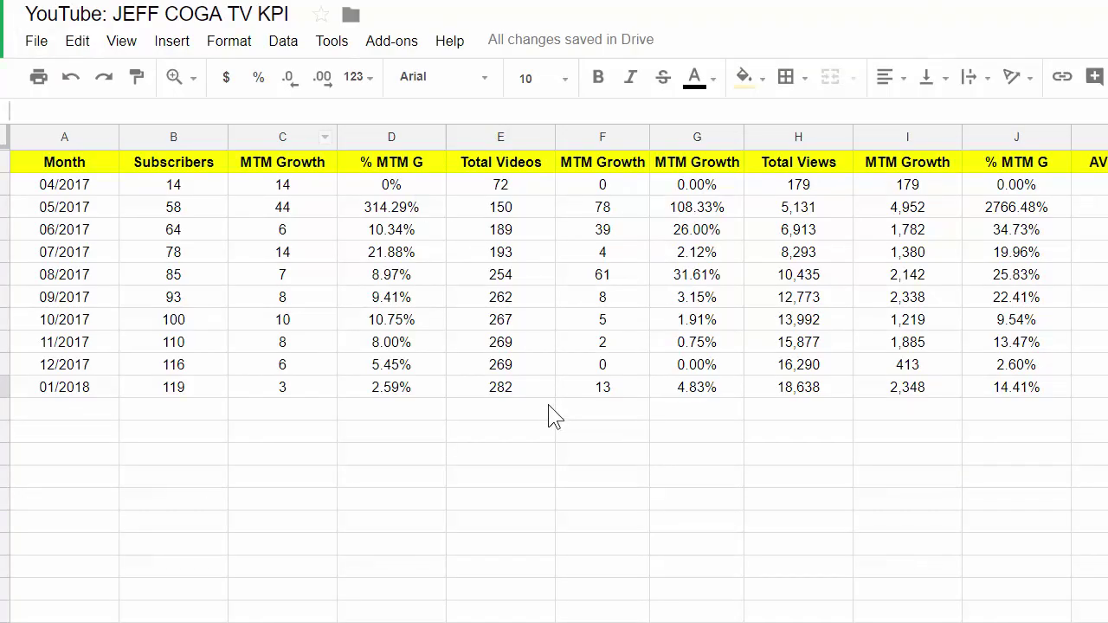
pyautogui.click(194, 398)
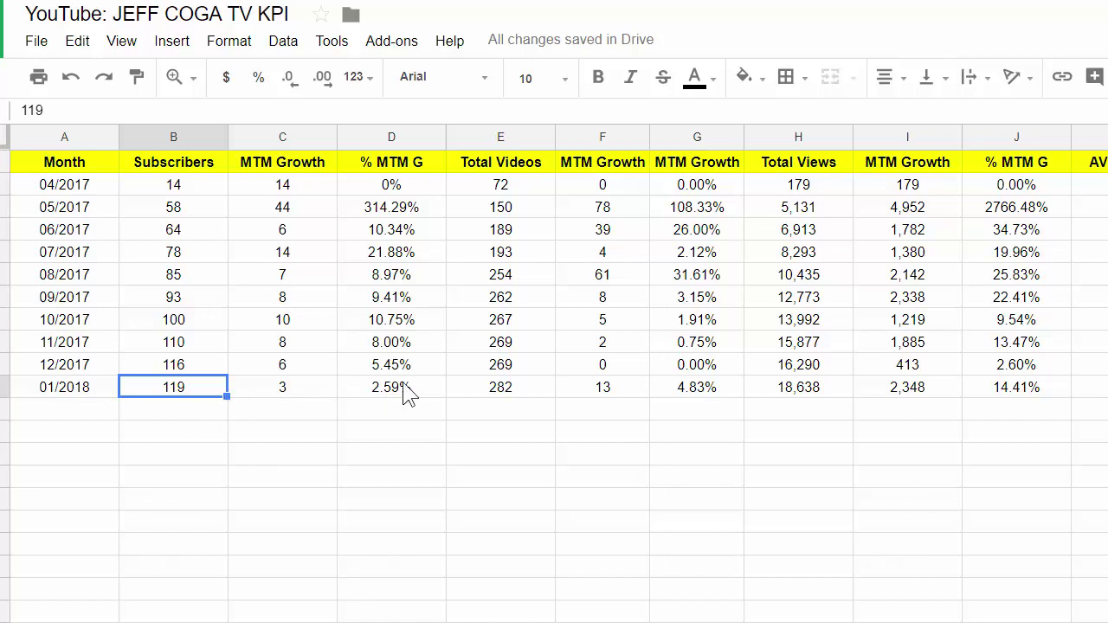
pyautogui.click(826, 398)
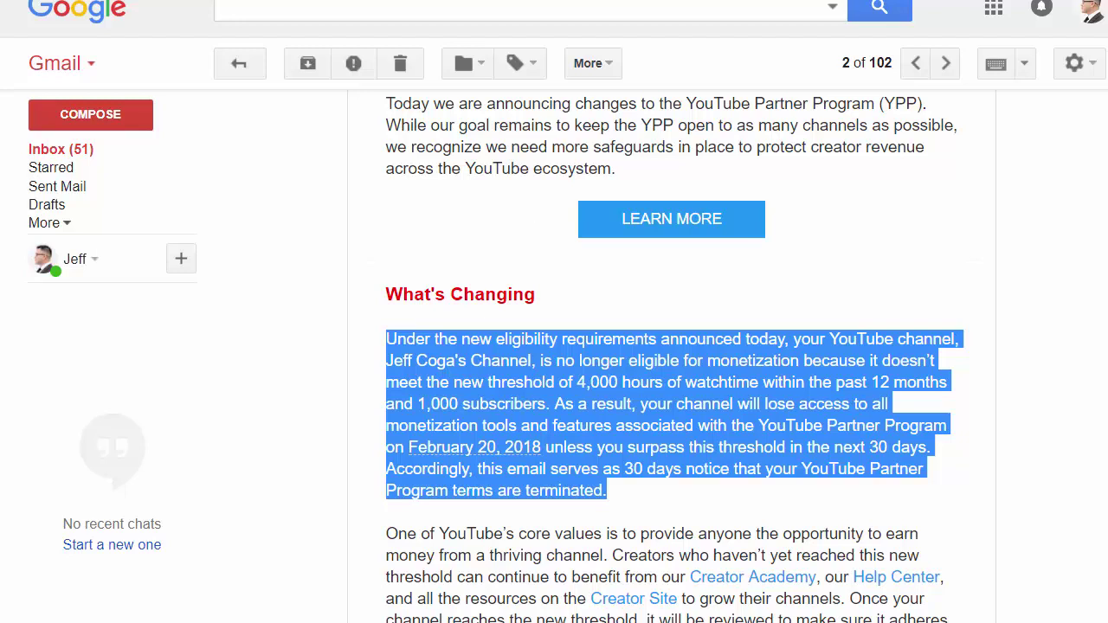
# - Switch to the Infusionsoft dashboards and look over each account's usage stats, recent email activity and total contacts
pyautogui.hotkey('alt', 'Tab')
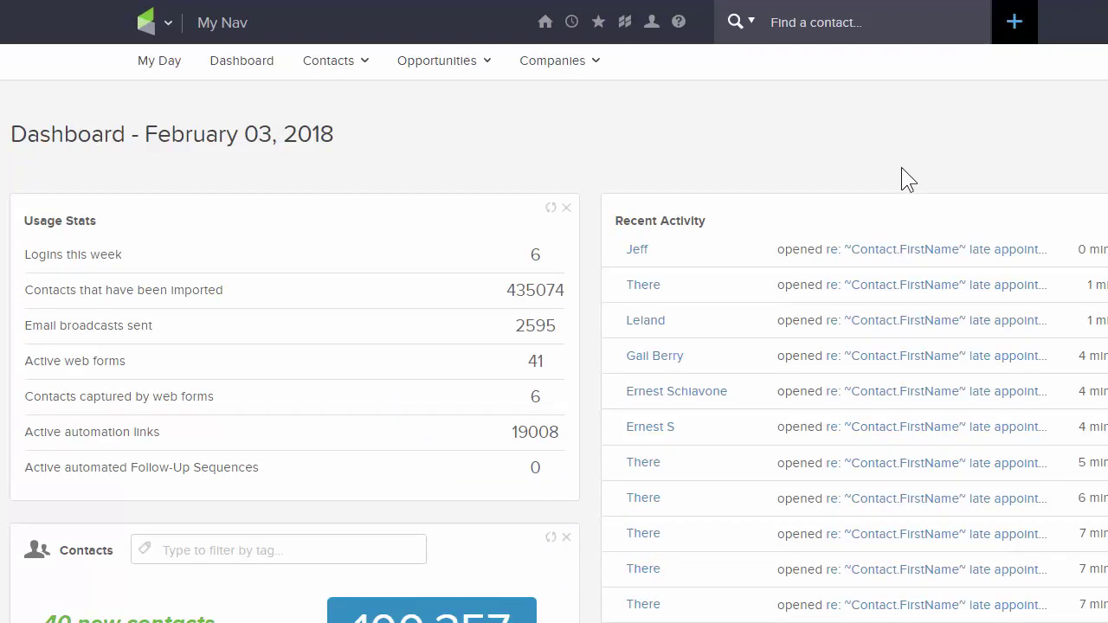
pyautogui.scroll(-2, 896, 186)
pyautogui.scroll(2, 696, 398)
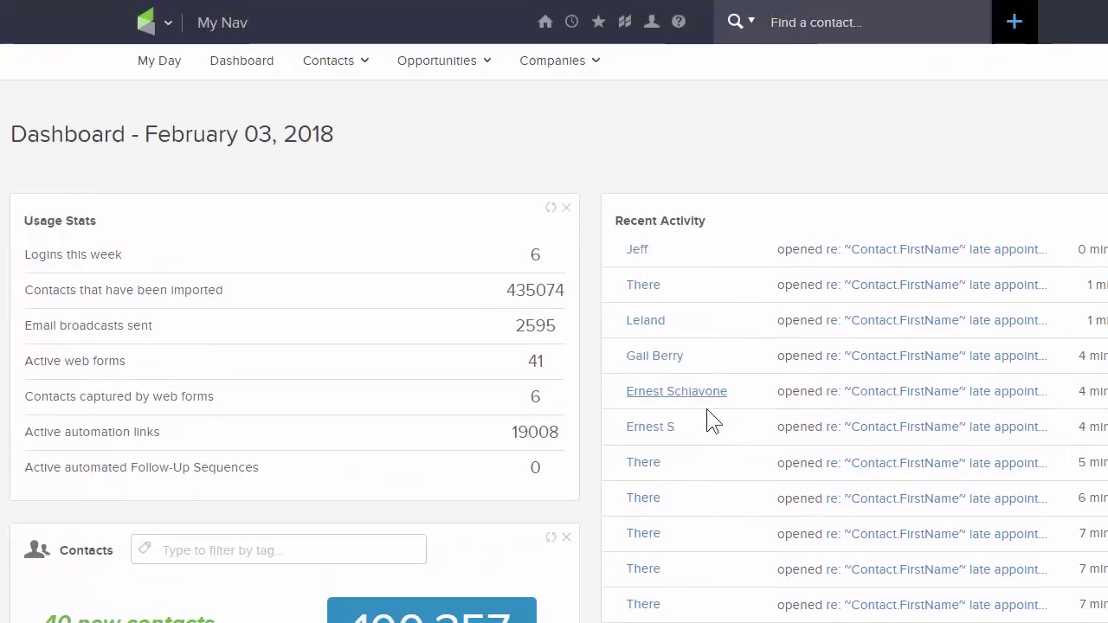
pyautogui.scroll(-2, 695, 435)
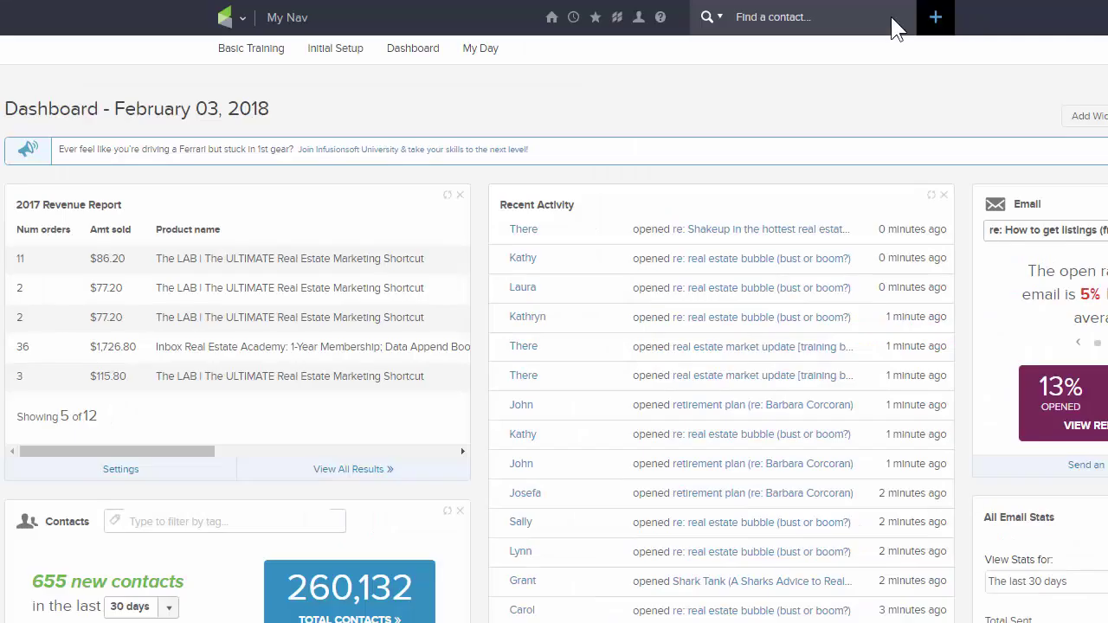
pyautogui.scroll(-1, 692, 304)
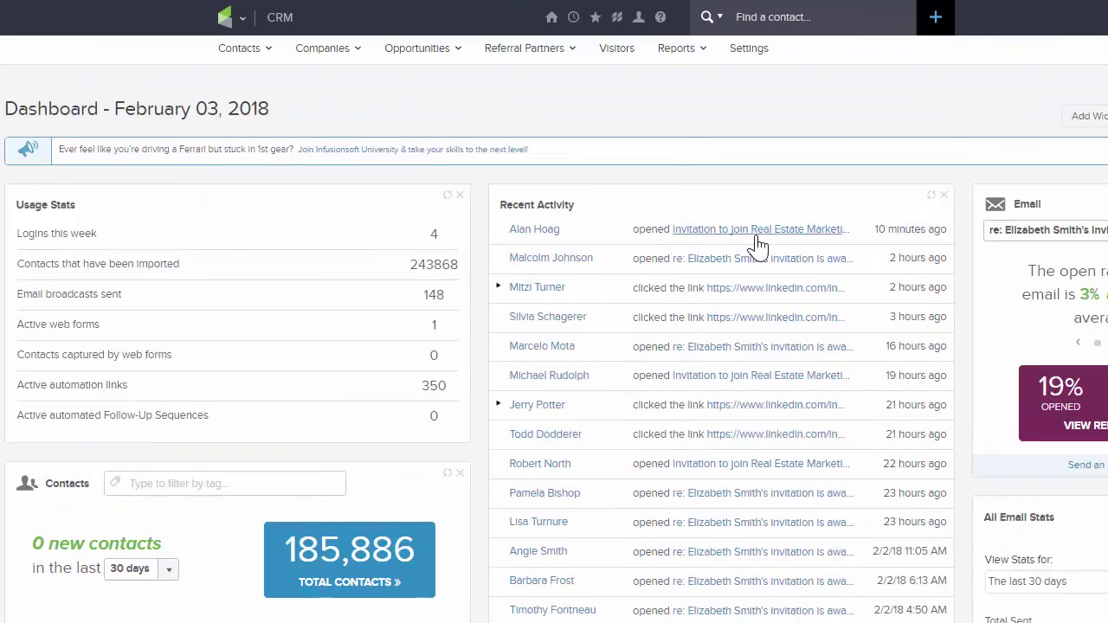
# - Switch to Google AdWords and review the January 2018 video ads listed under Ads & extensions for all campaigns
pyautogui.scroll(-1, 757, 245)
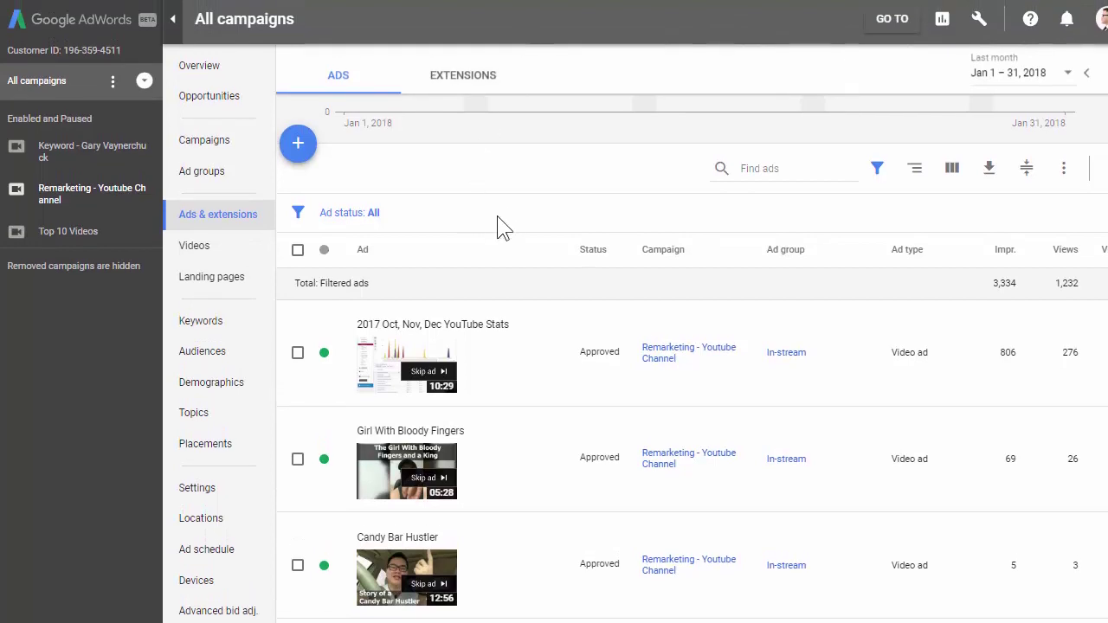
pyautogui.scroll(-2, 498, 218)
pyautogui.scroll(-1, 499, 218)
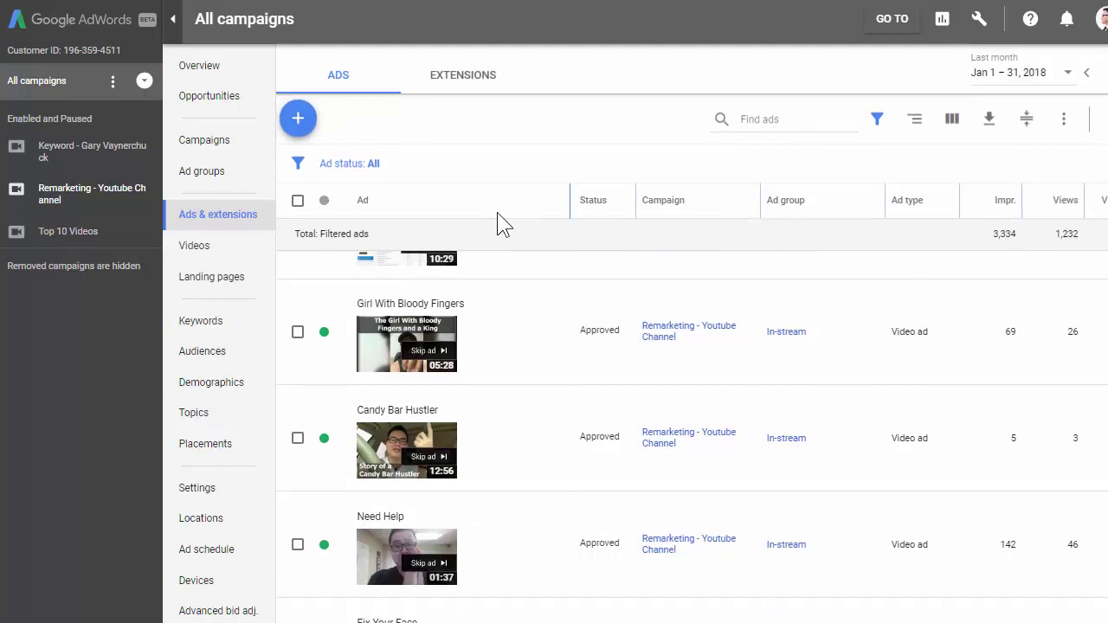
pyautogui.scroll(1, 498, 212)
pyautogui.scroll(-2, 498, 212)
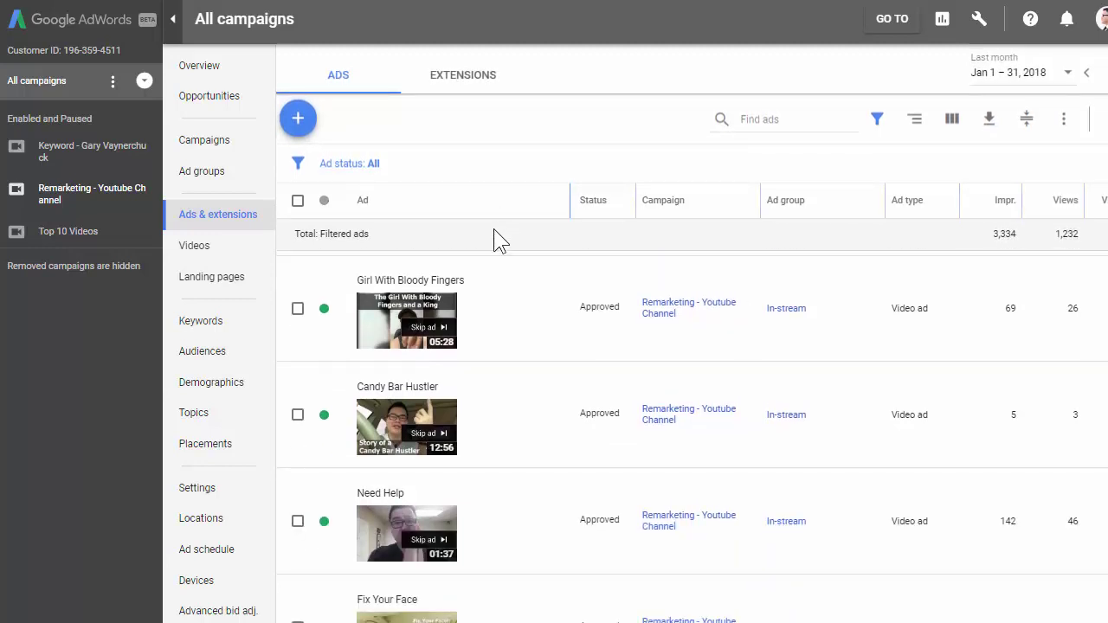
pyautogui.scroll(-1, 494, 230)
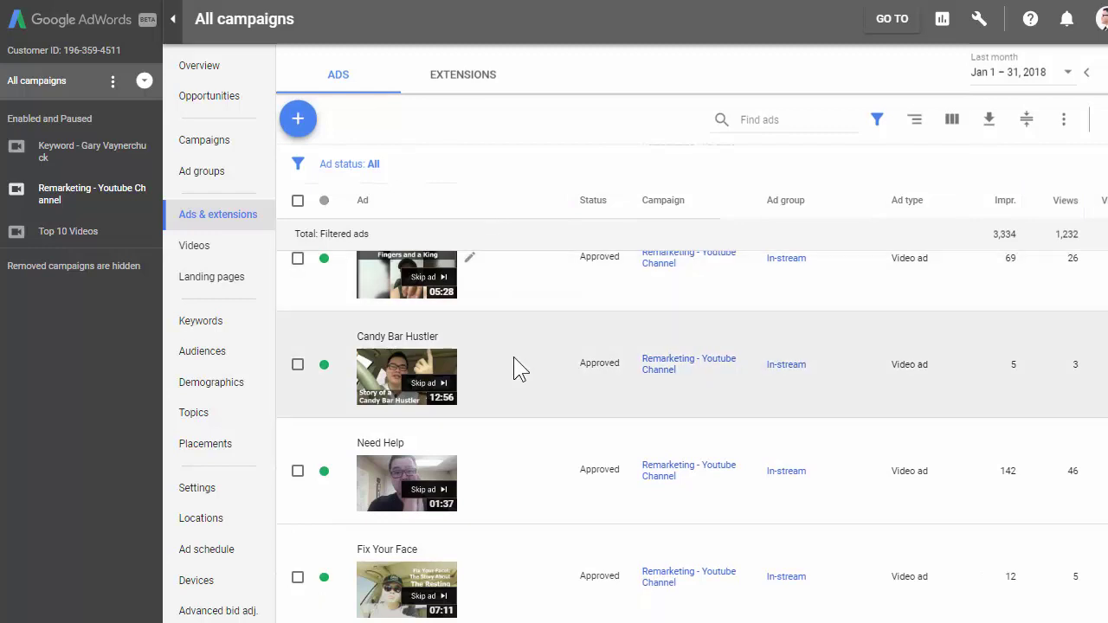
pyautogui.scroll(-2, 540, 398)
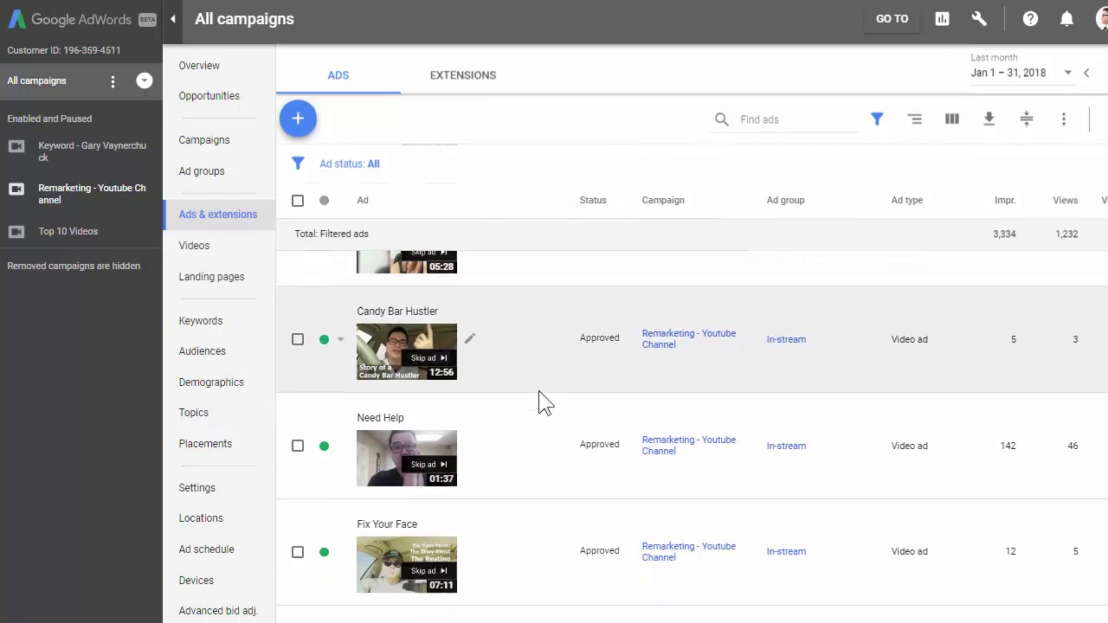
# - Switch to the YouTube KPI spreadsheet and review the AD Spend values from 05/2017 through 01/2018, checking the 05/2017 and 06/2017 cells individually
pyautogui.scroll(4, 483, 520)
pyautogui.scroll(3, 480, 484)
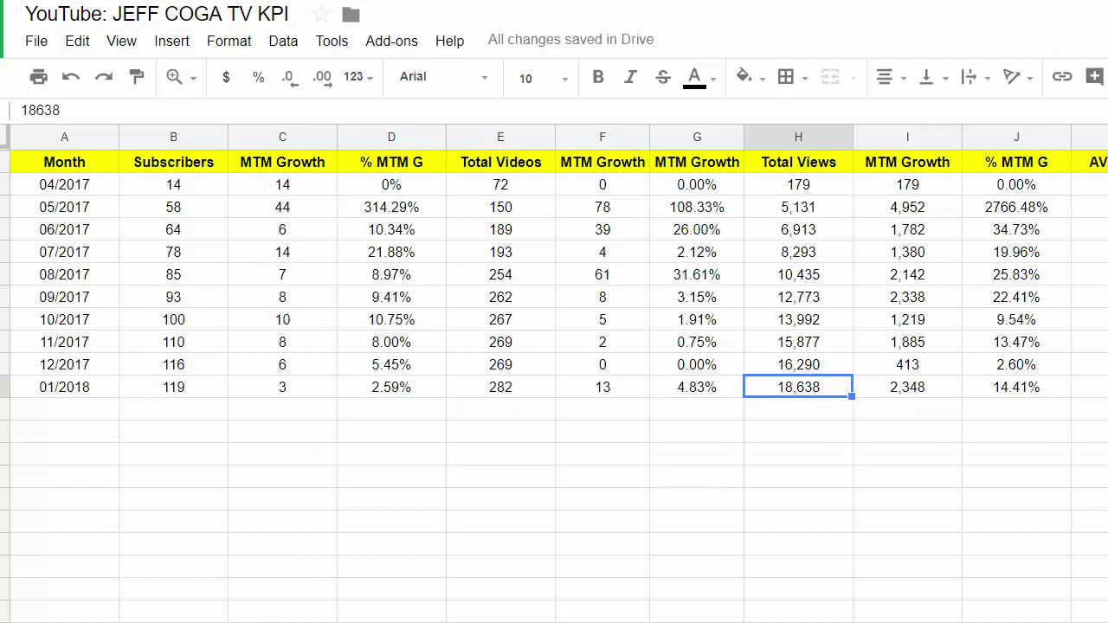
pyautogui.hscroll(6, 553, 373)
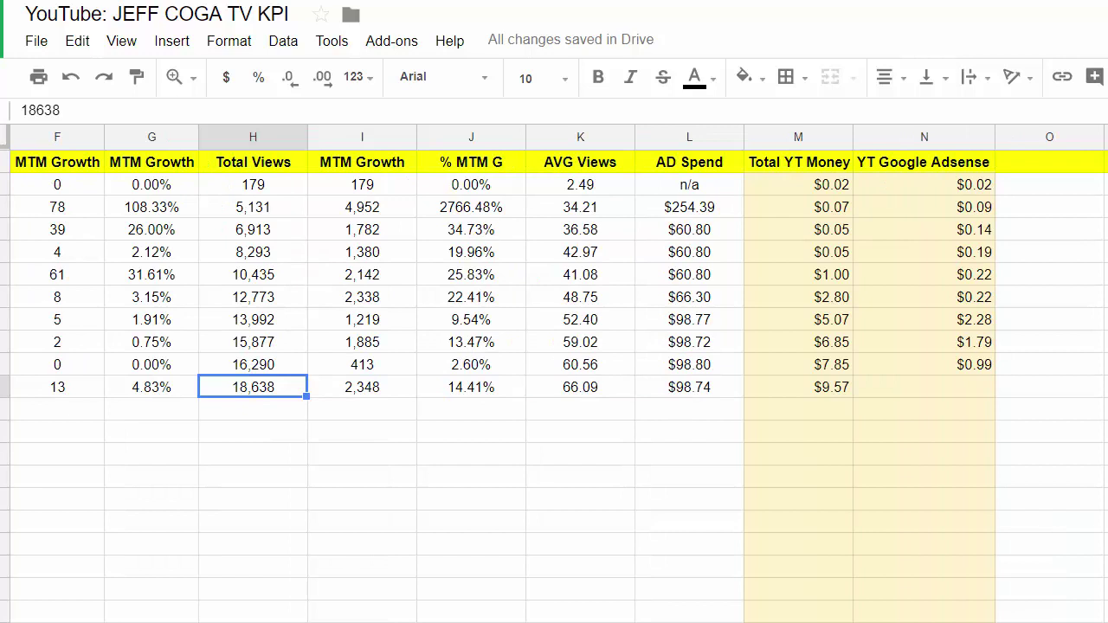
pyautogui.click(699, 387)
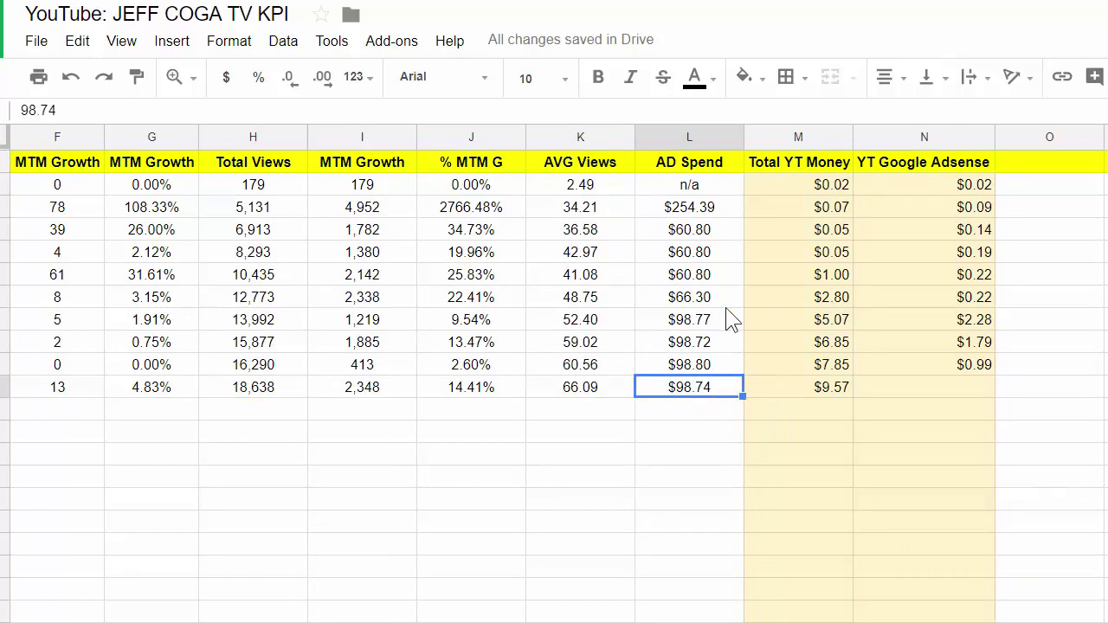
pyautogui.keyDown('shift'); pyautogui.click(673, 232); pyautogui.keyUp('shift')
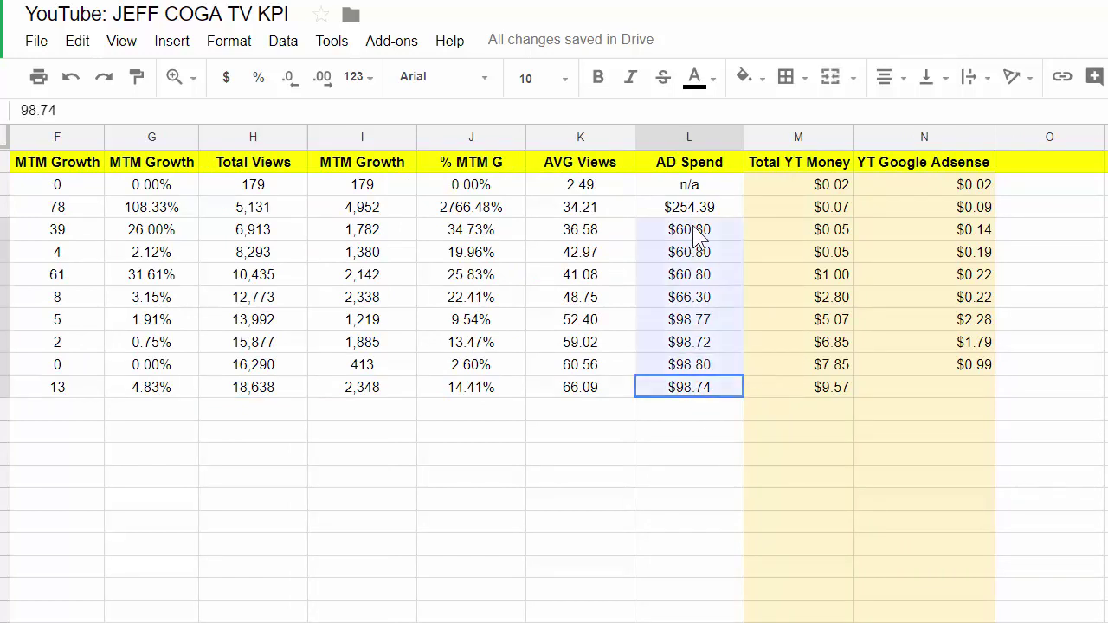
pyautogui.keyDown('shift'); pyautogui.click(696, 210); pyautogui.keyUp('shift')
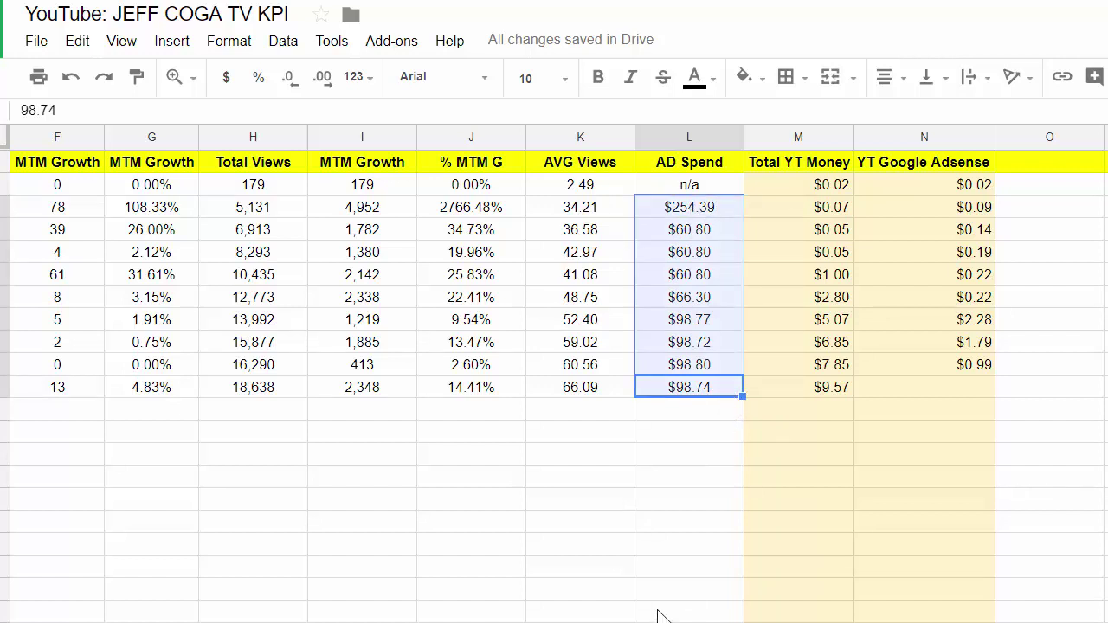
pyautogui.press('Return')
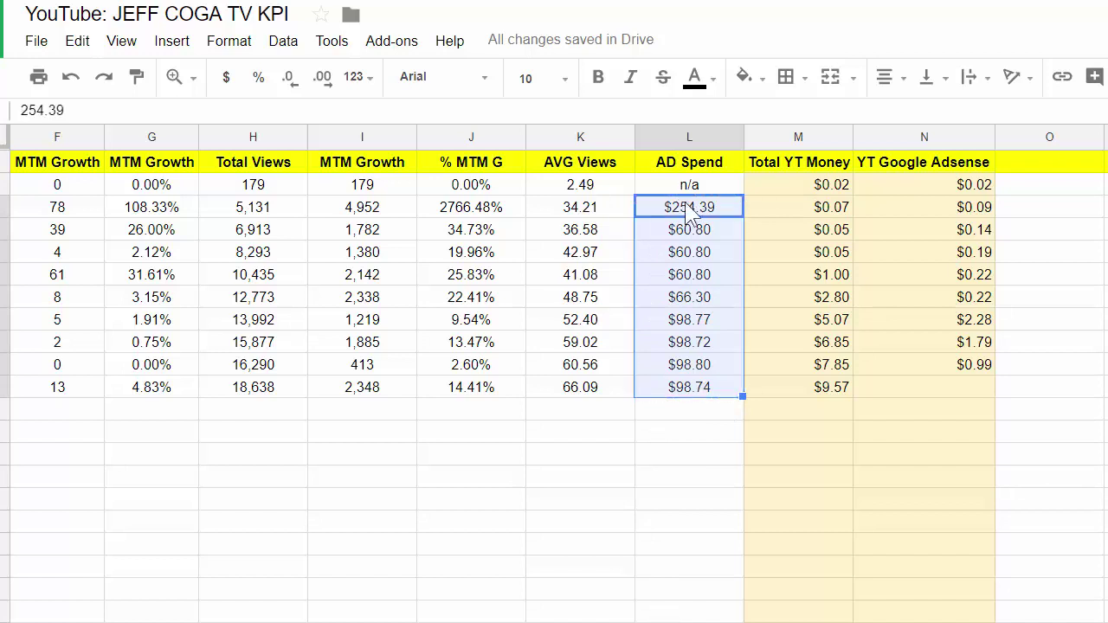
pyautogui.click(716, 214)
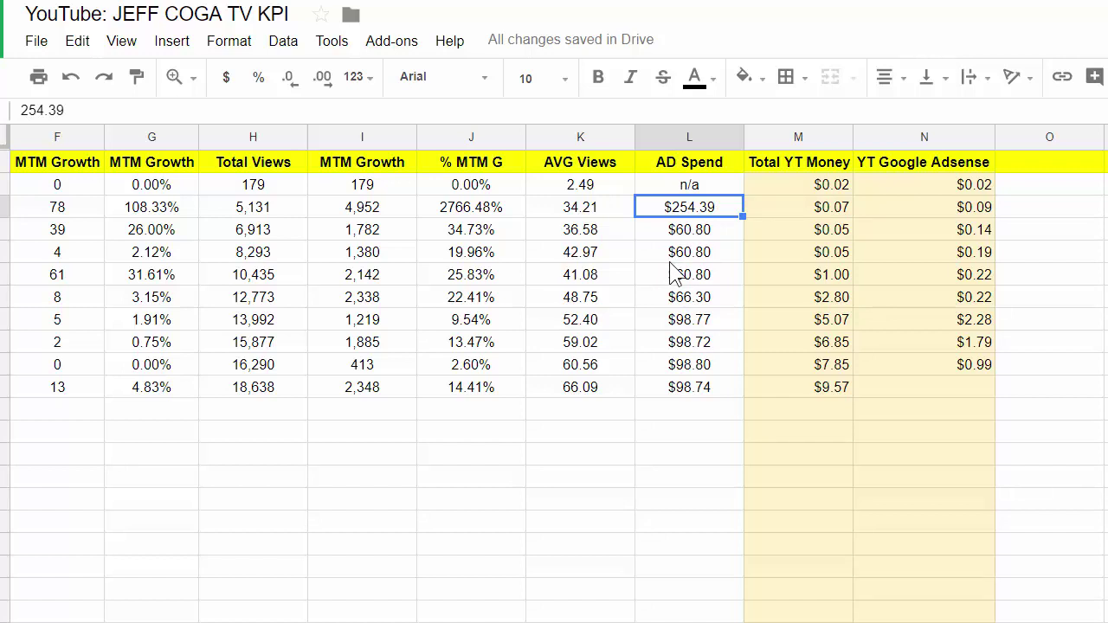
pyautogui.click(709, 232)
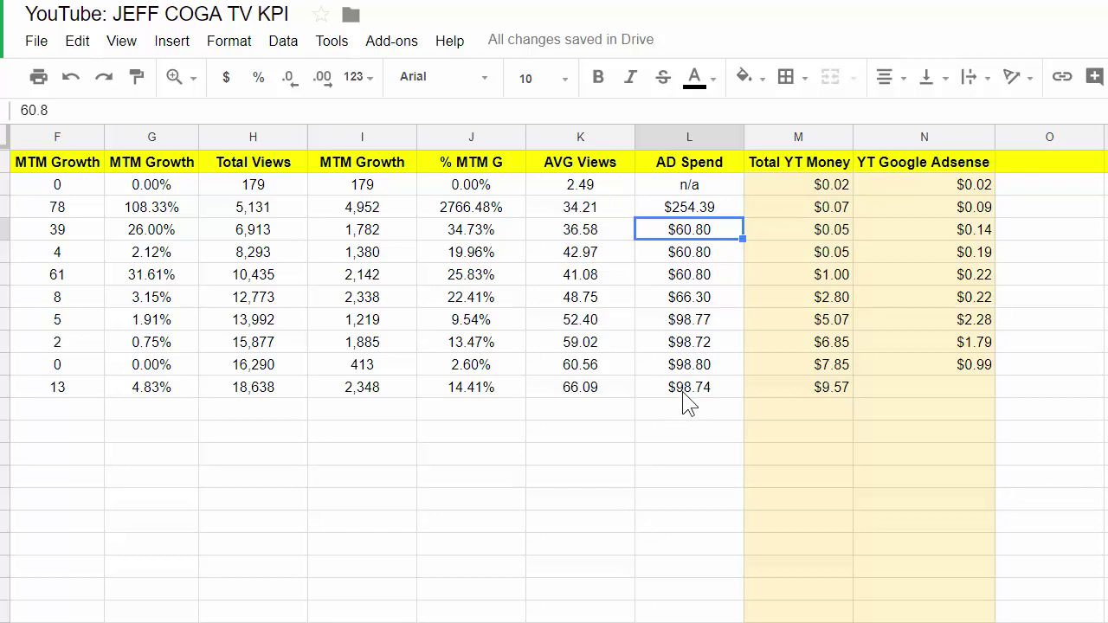
# - Switch back to Google AdWords and look over the January 2018 performance chart and the list of video ads
pyautogui.moveTo(590, 612); pyautogui.dragTo(232, 613)
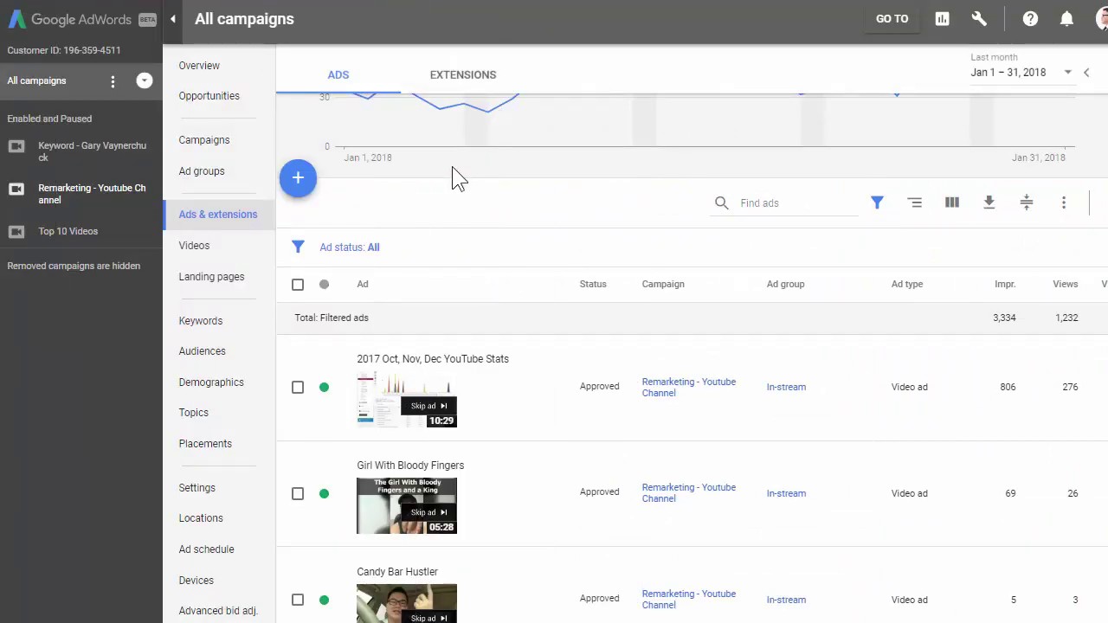
pyautogui.scroll(-3, 524, 247)
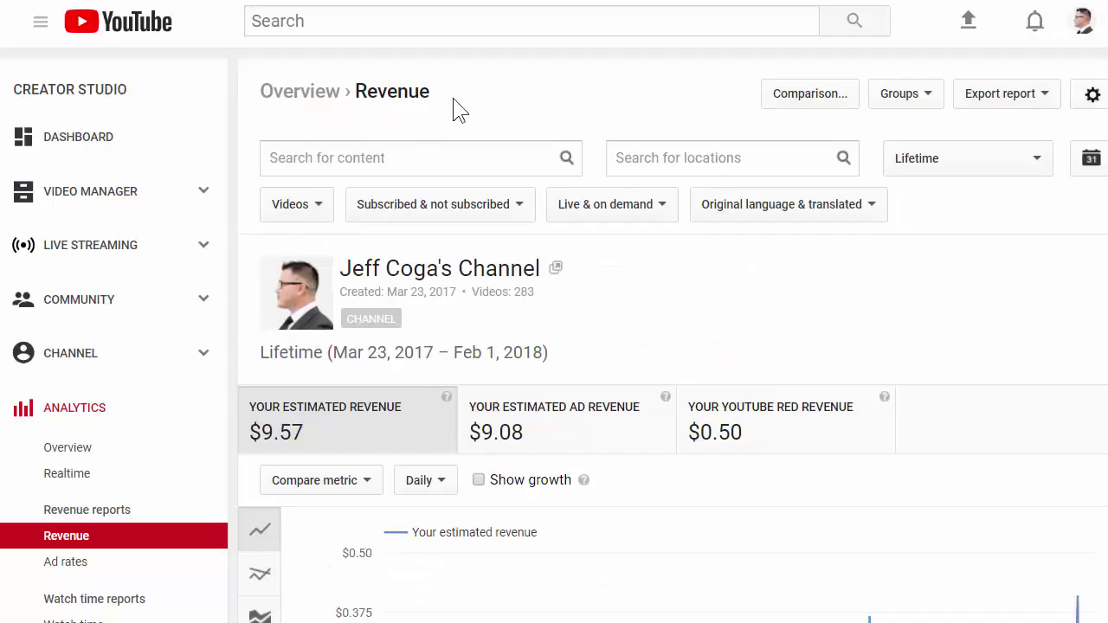
# - Switch to YouTube Analytics, open the Overview report and examine the lifetime watch time, views, revenue, engagement metrics and Top 10 Videos
pyautogui.scroll(-1, 487, 180)
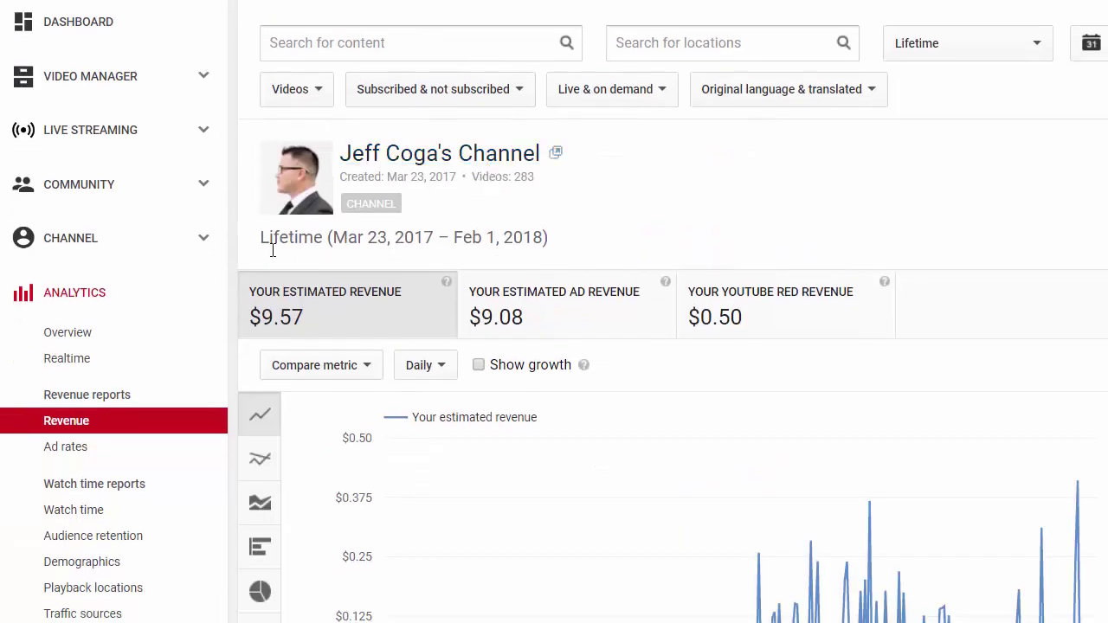
pyautogui.click(76, 333)
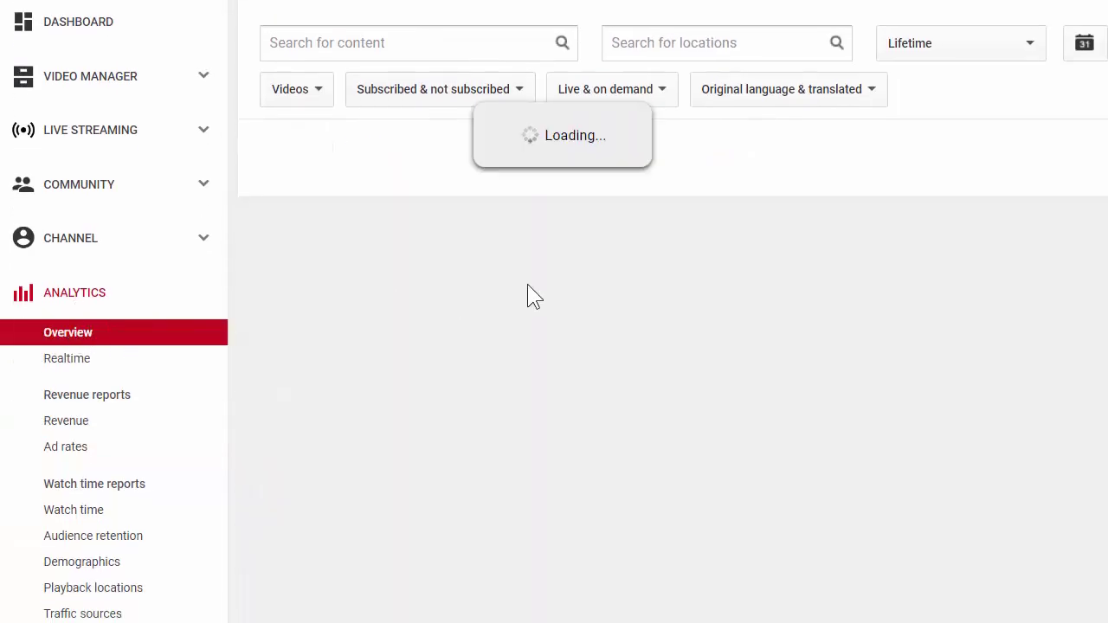
pyautogui.scroll(-2, 527, 287)
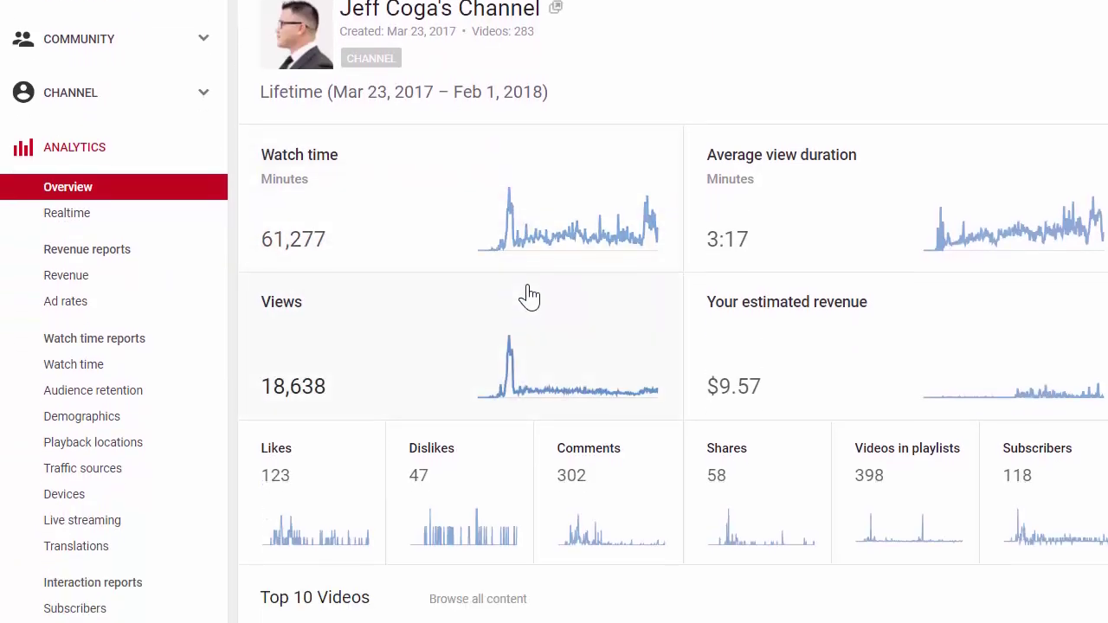
pyautogui.scroll(-1, 529, 295)
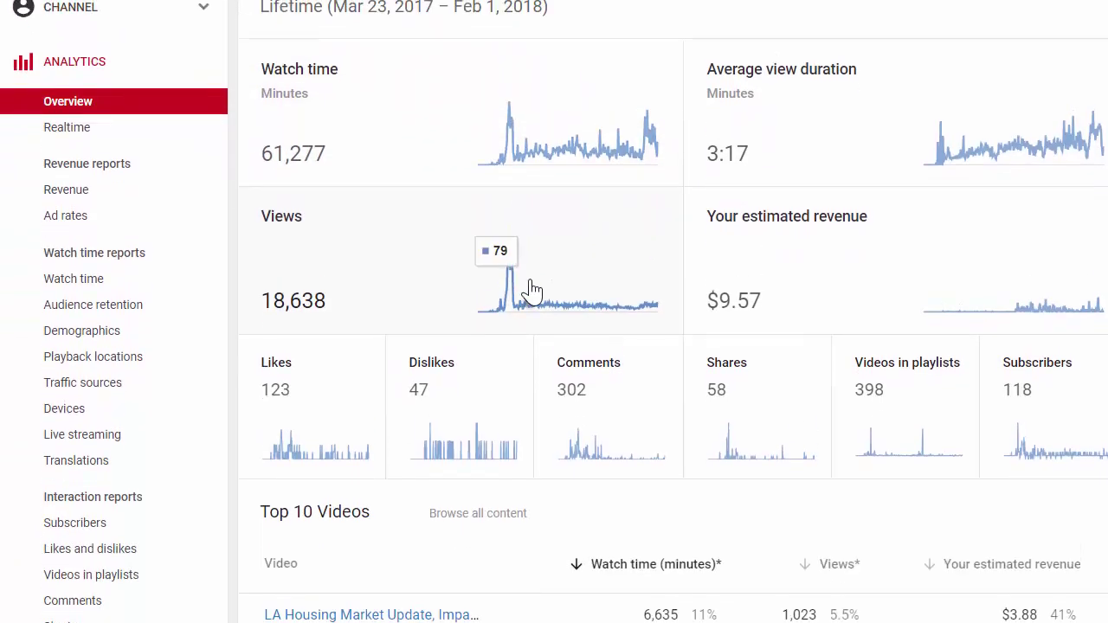
pyautogui.scroll(-2, 531, 290)
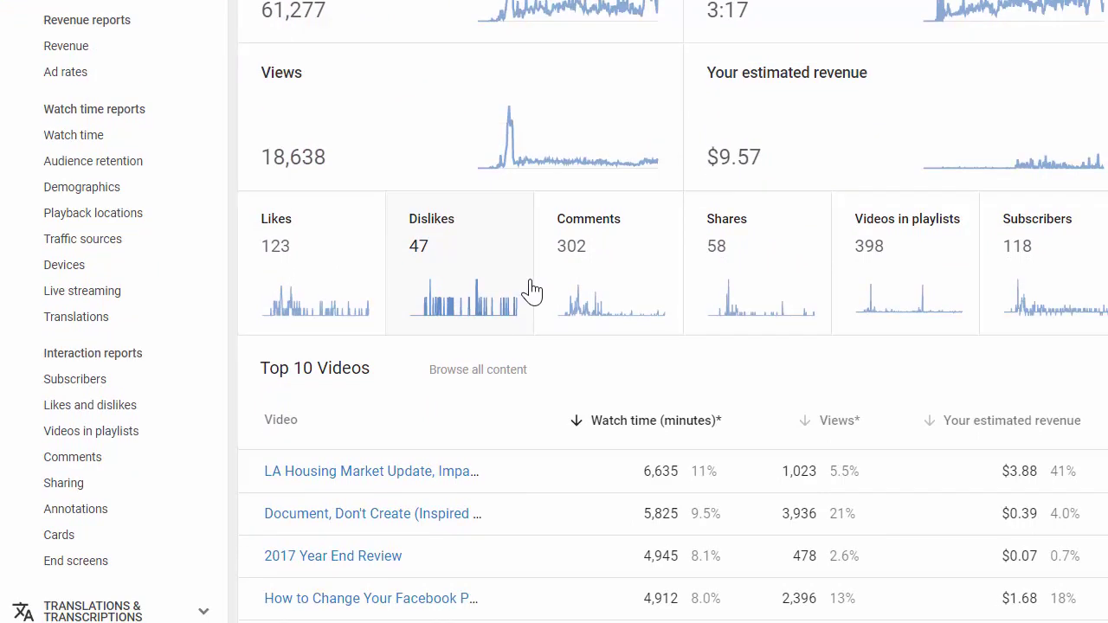
pyautogui.scroll(-1, 532, 291)
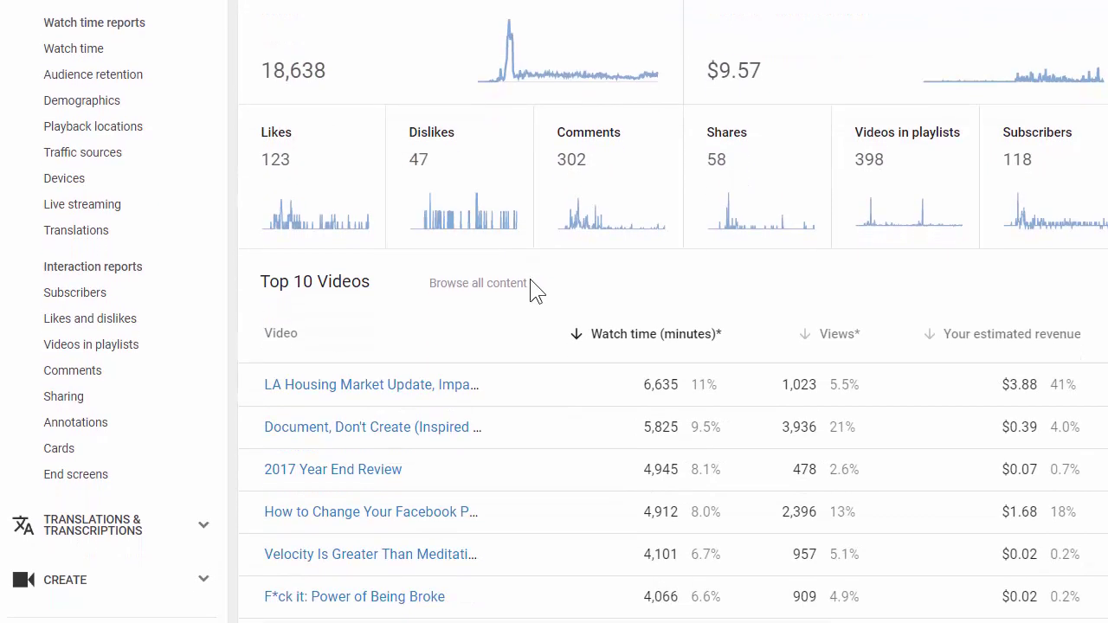
pyautogui.scroll(-1, 531, 291)
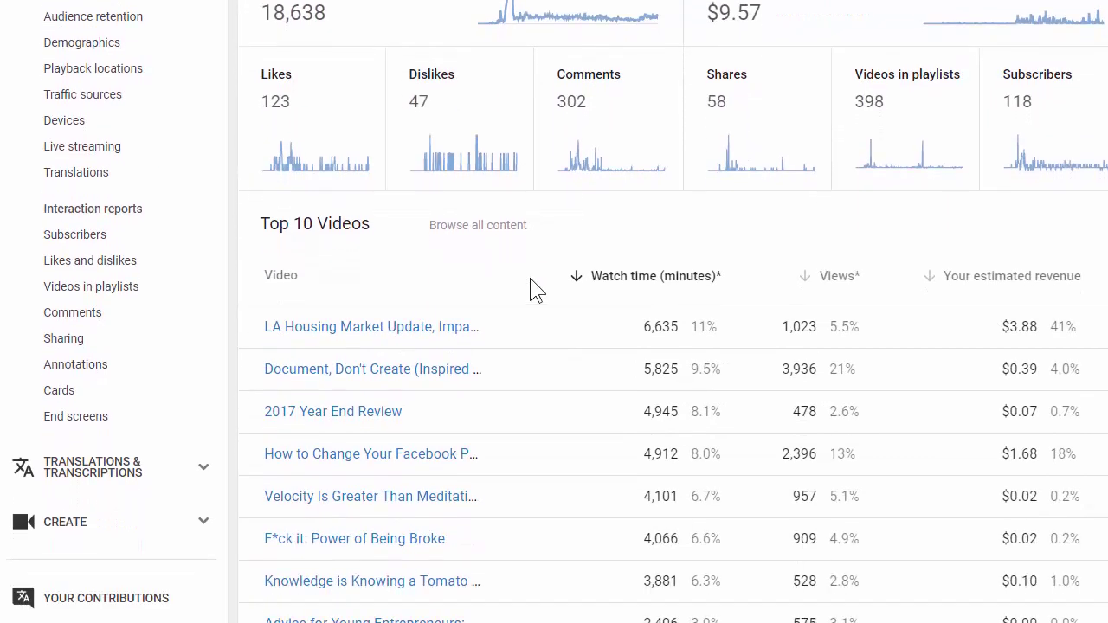
pyautogui.scroll(-1, 532, 291)
pyautogui.scroll(5, 531, 291)
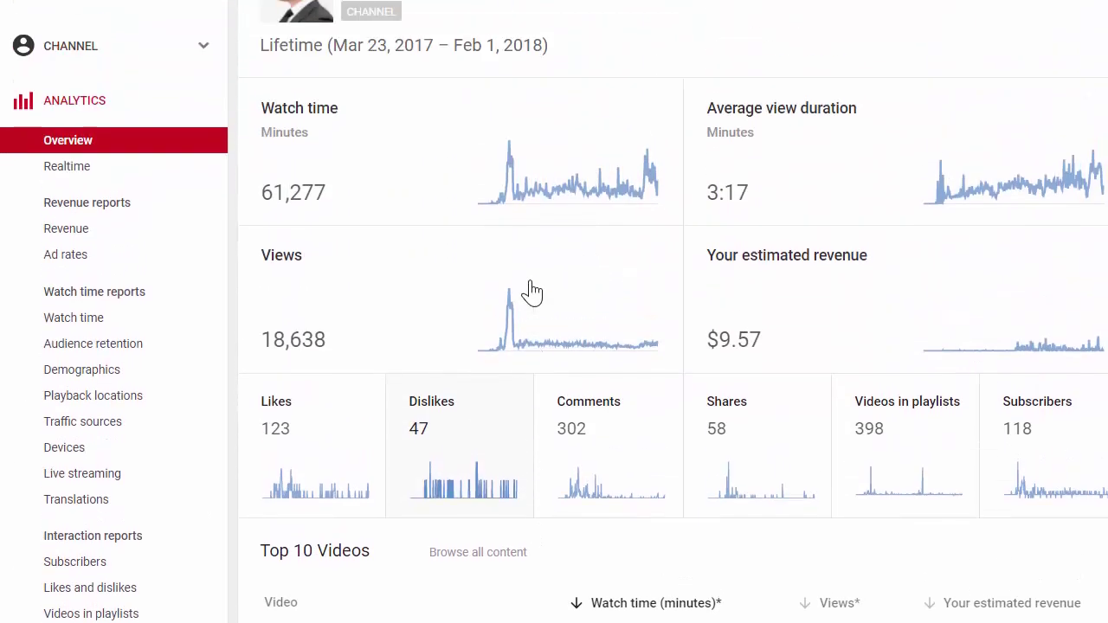
pyautogui.scroll(3, 531, 291)
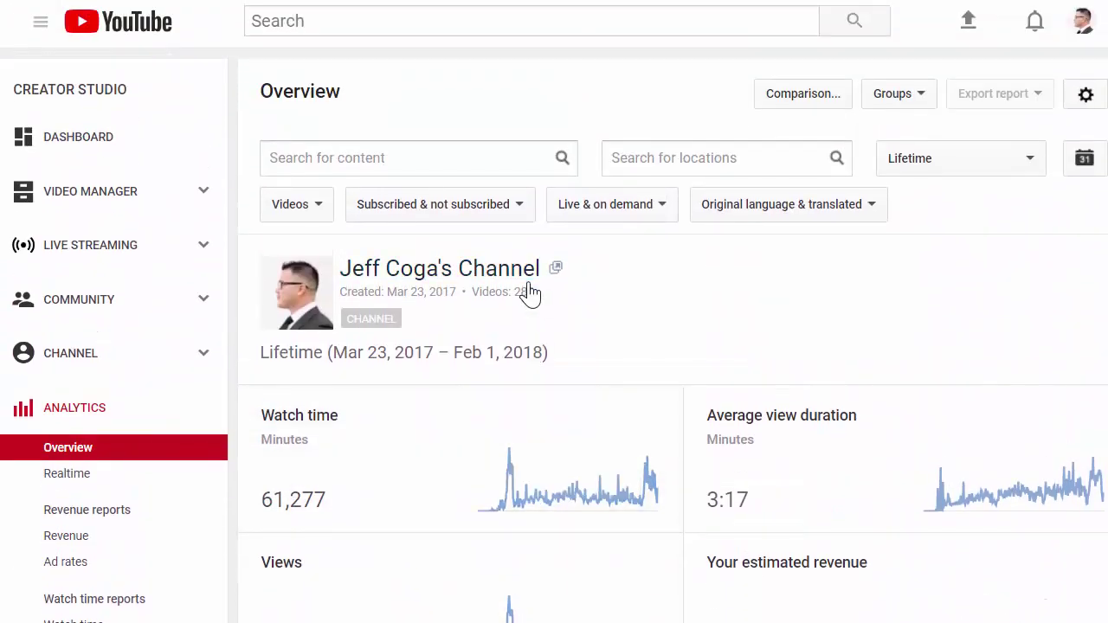